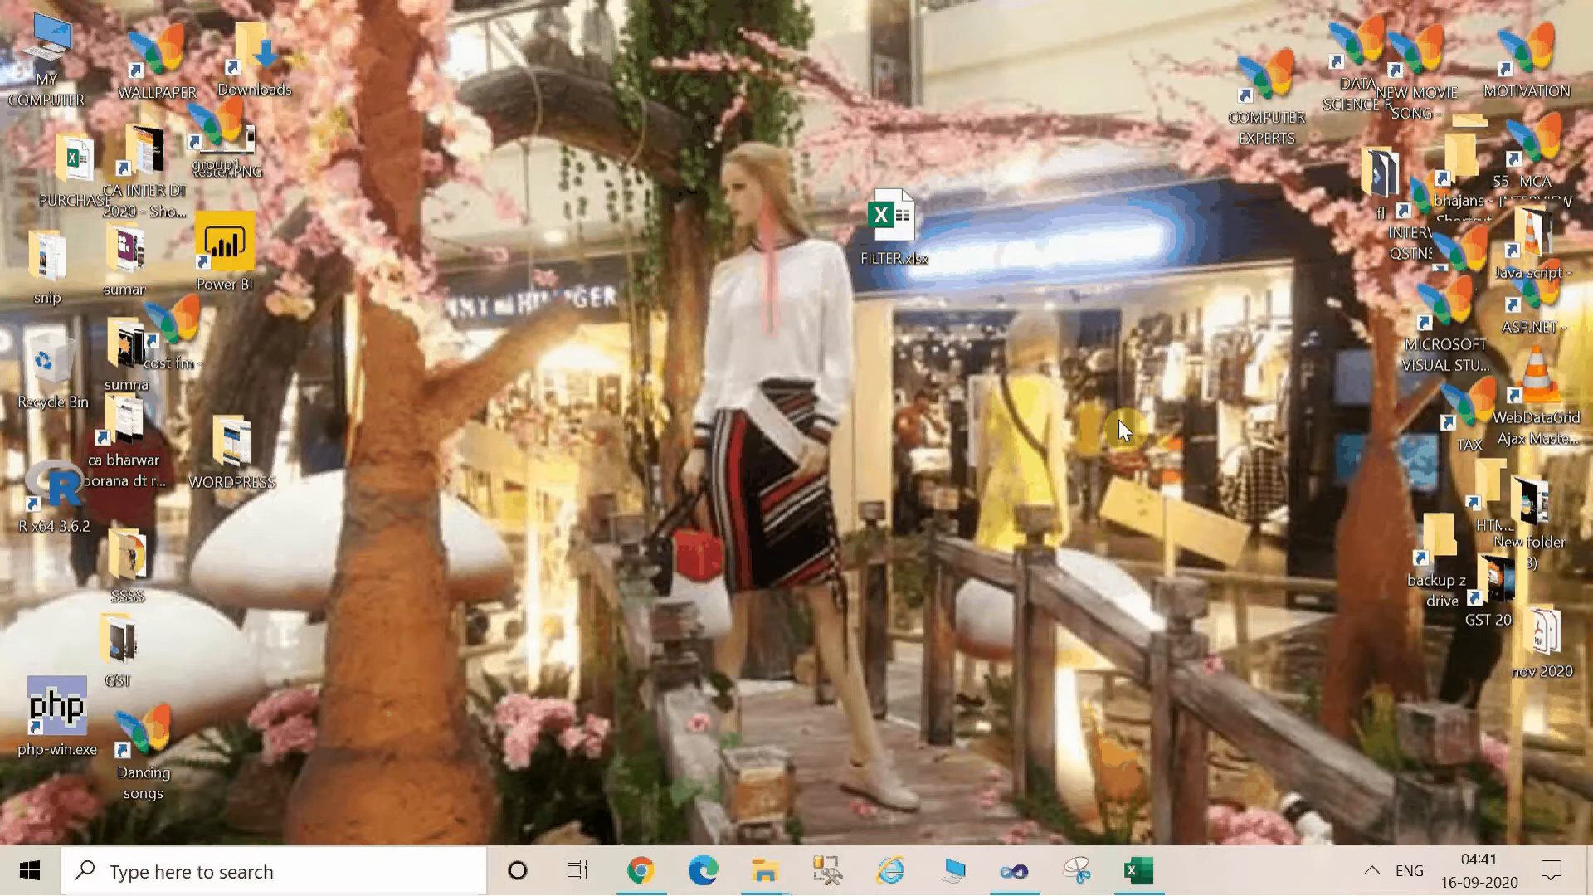
Switch to the FILTER.xlsx workbook in Excel and turn the Sales table's header filters off and back on from a cell inside the data.
{"action": "left_click", "coordinate": [1138, 870]}
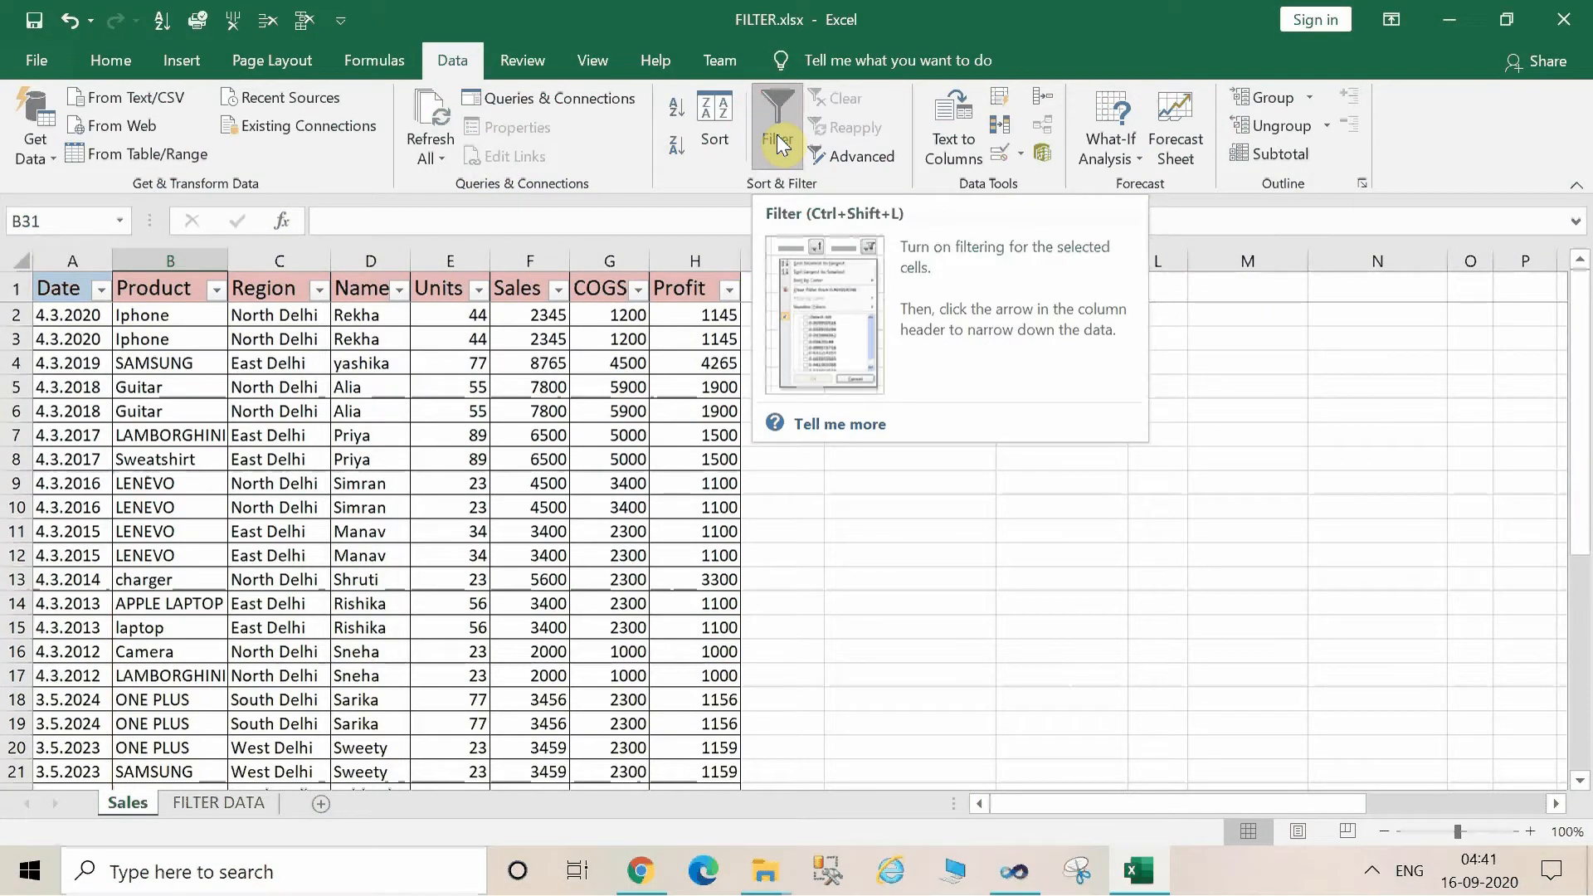
{"action": "left_click", "coordinate": [782, 143]}
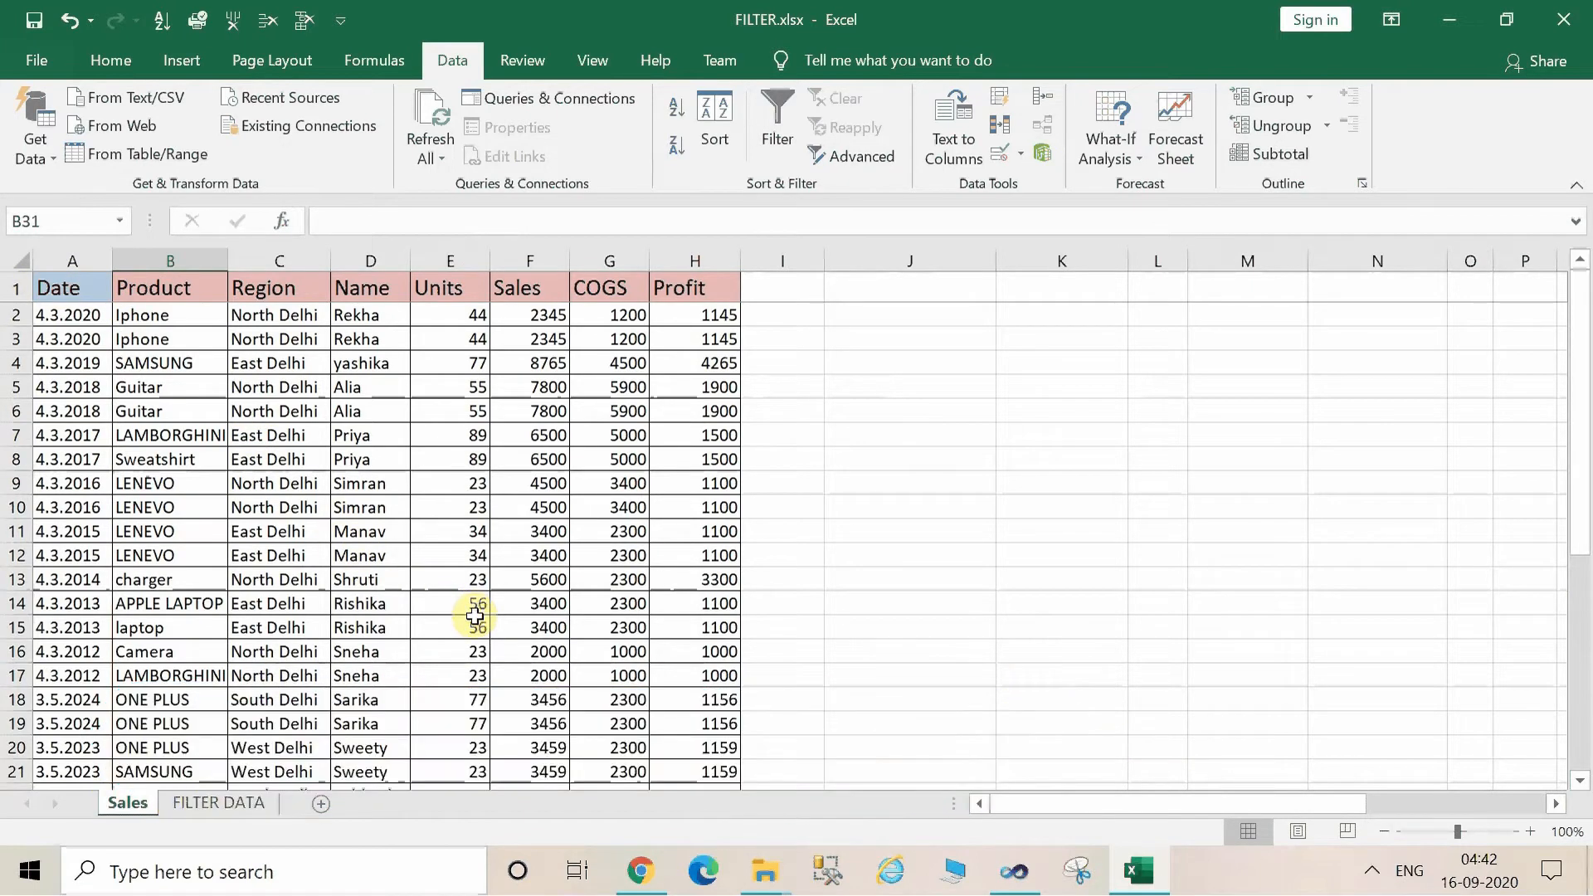
{"action": "left_click", "coordinate": [271, 526]}
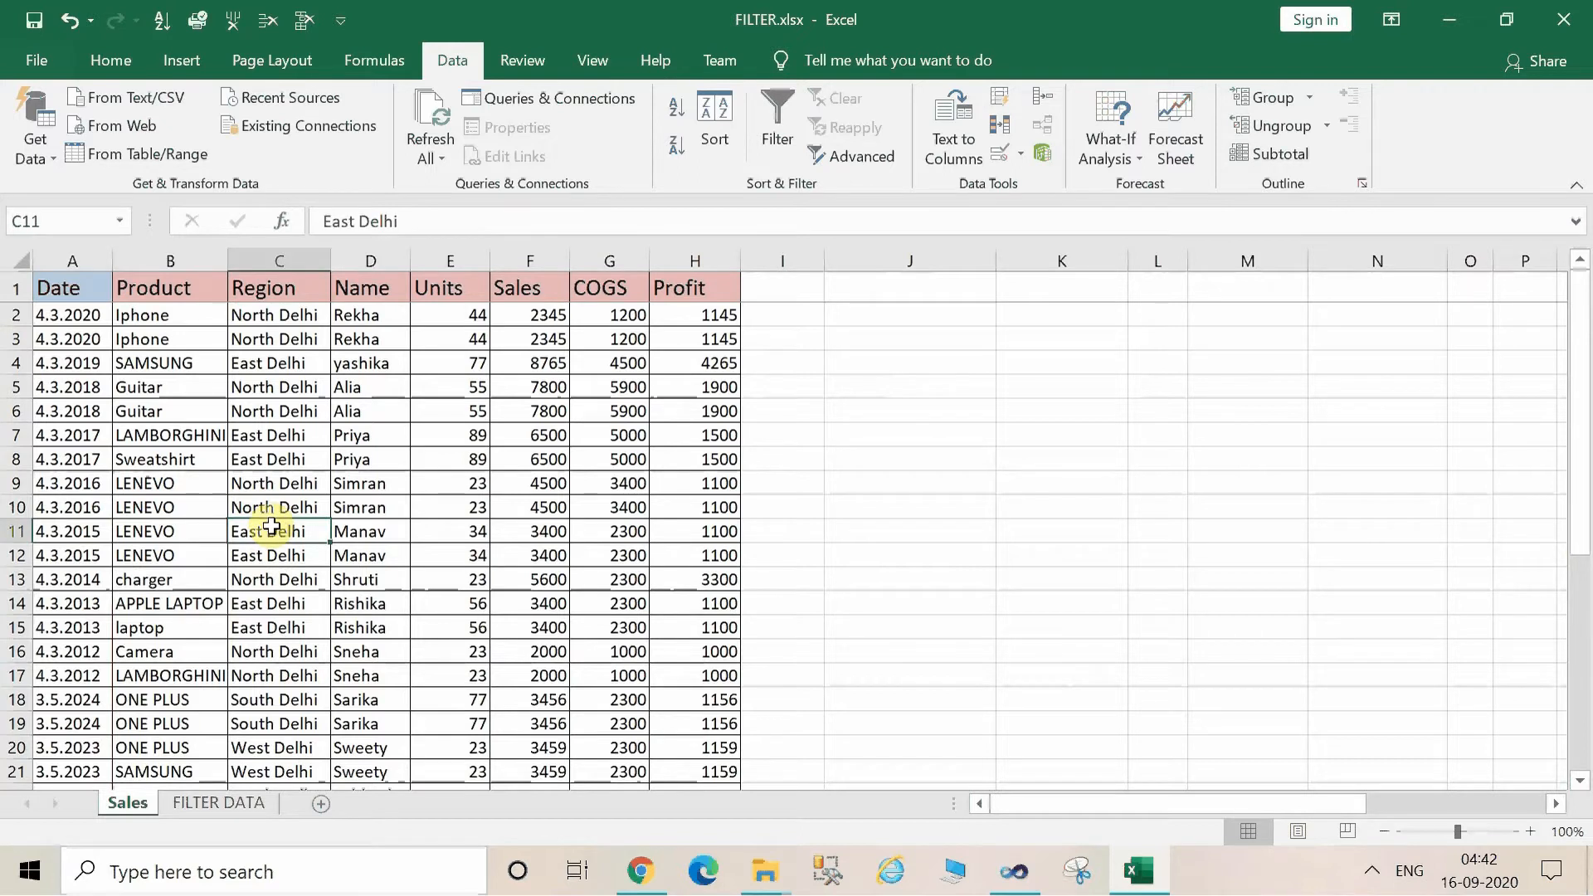
{"action": "left_click", "coordinate": [779, 122]}
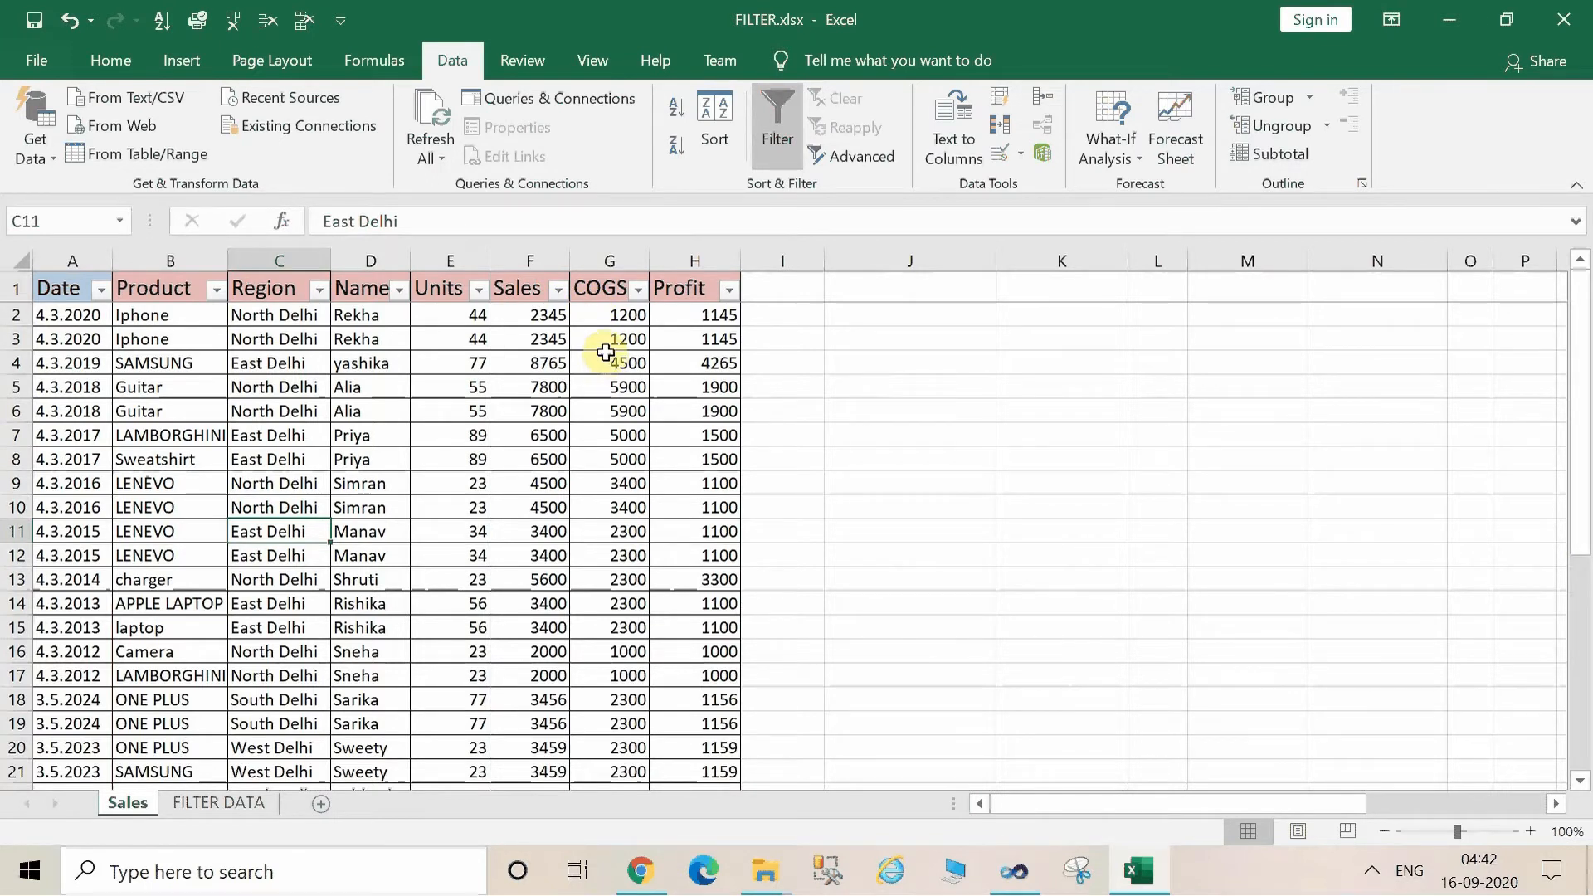
Toggle the Sales table's header filters off and on twice.
{"action": "left_click", "coordinate": [789, 131]}
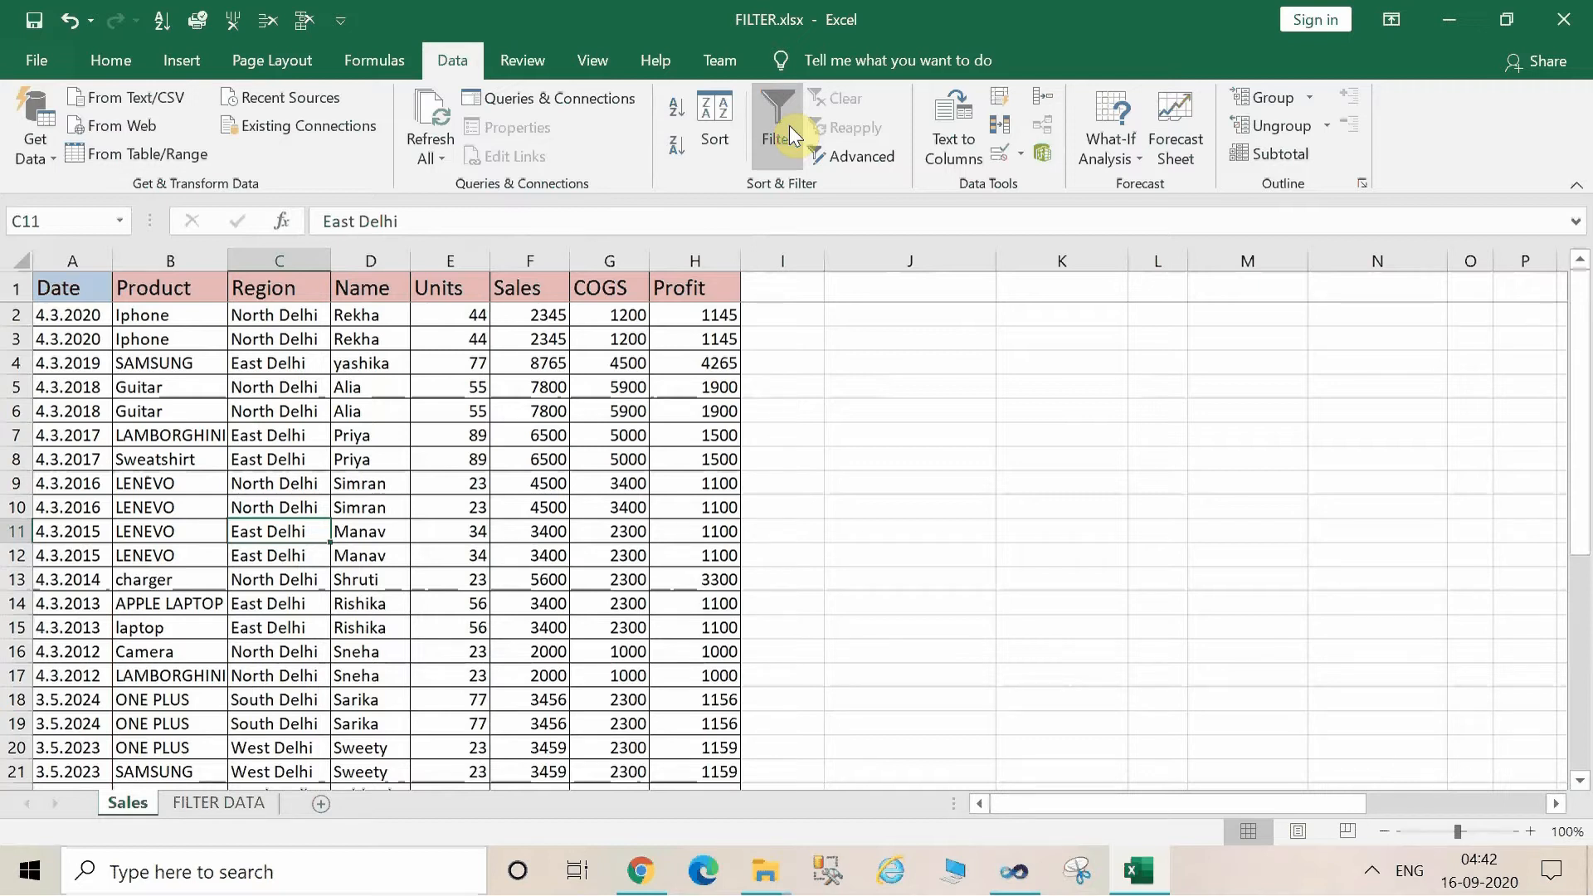
{"action": "left_click", "coordinate": [789, 126]}
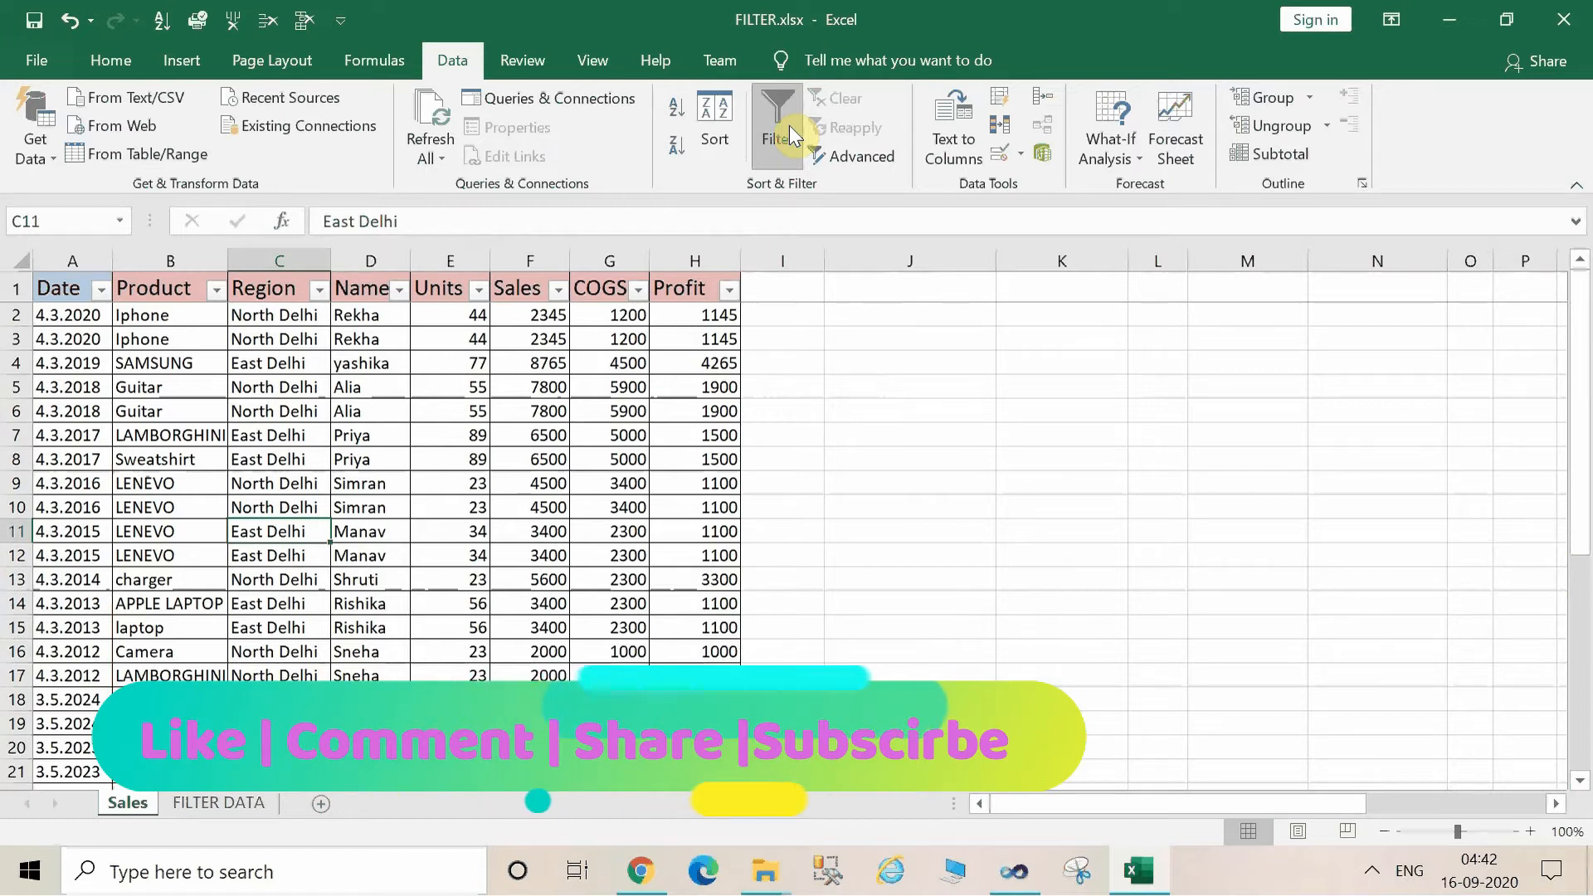
{"action": "left_click", "coordinate": [792, 136]}
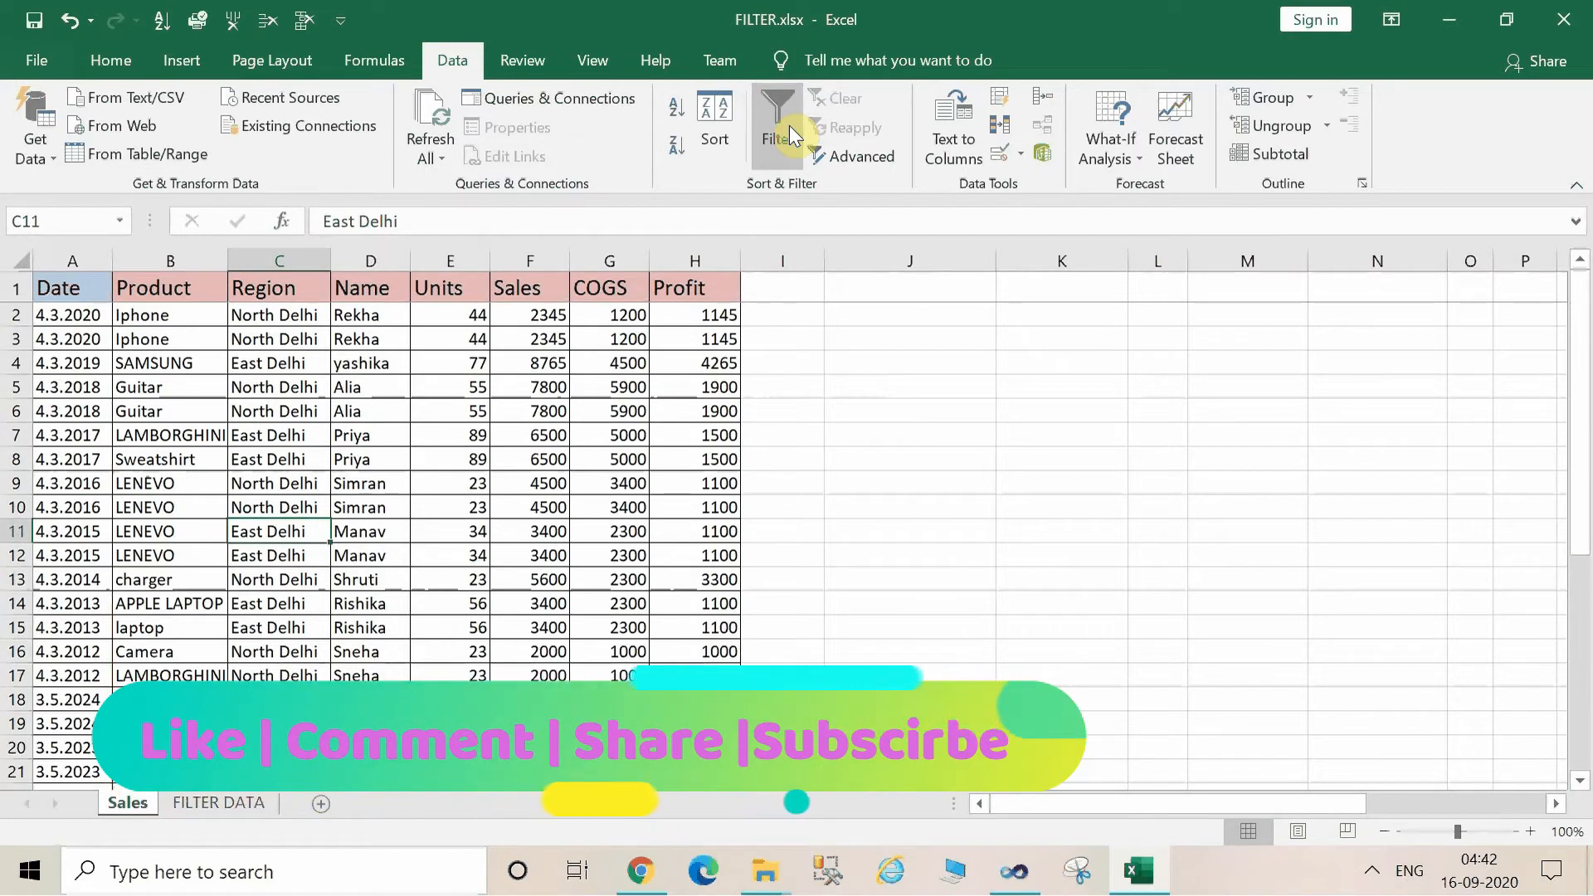
{"action": "left_click", "coordinate": [792, 135]}
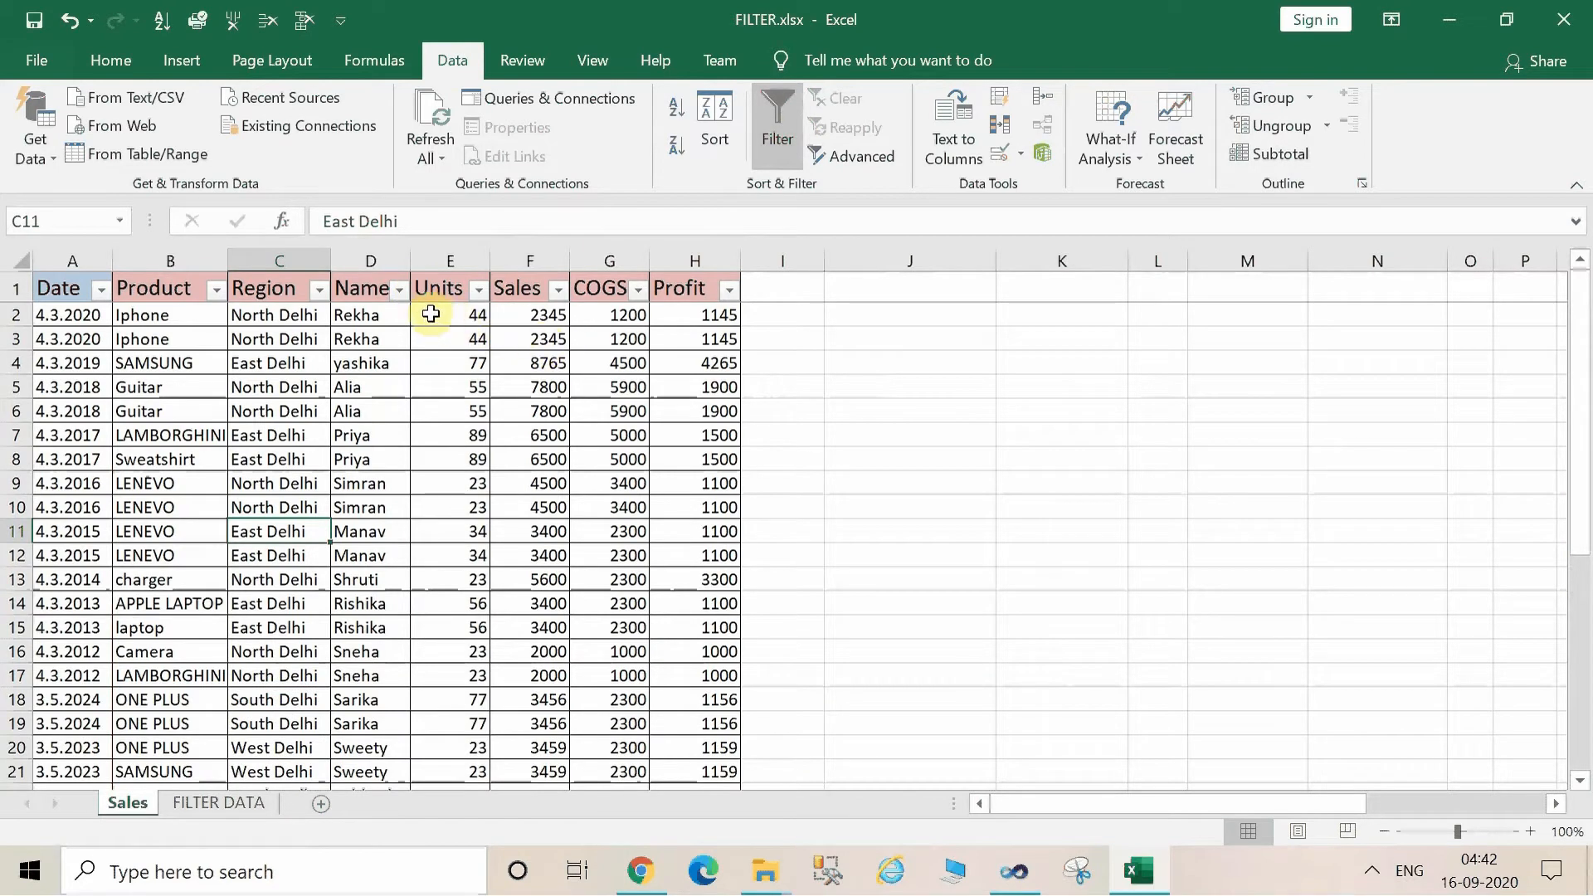
Sort the Sales table by the Name column from A to Z and clear the sort state.
{"action": "left_click", "coordinate": [399, 290]}
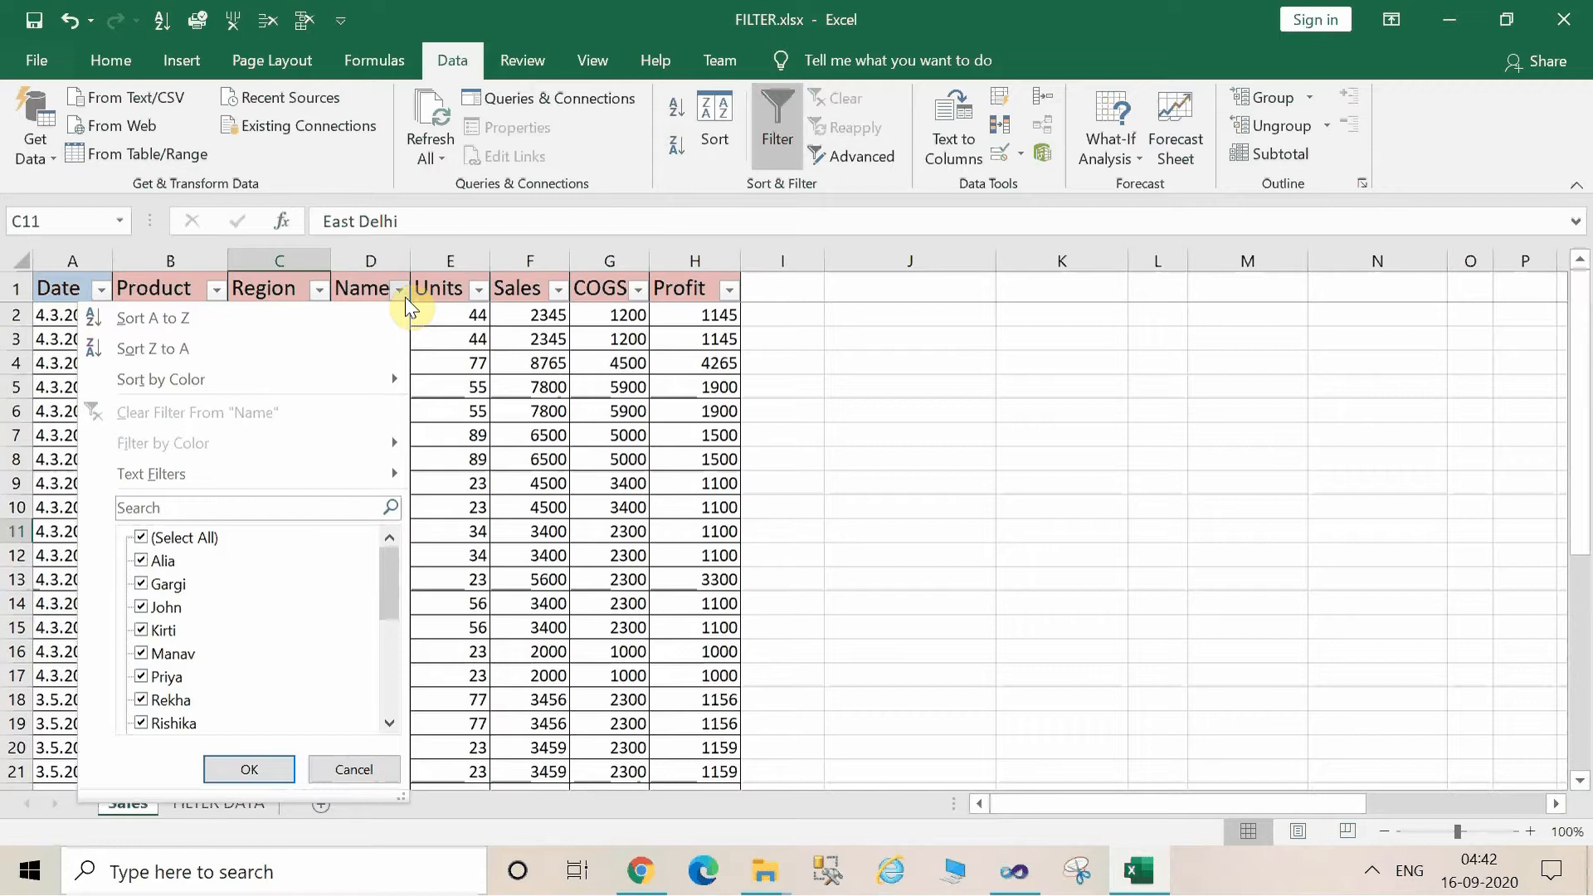
{"action": "left_click", "coordinate": [219, 317]}
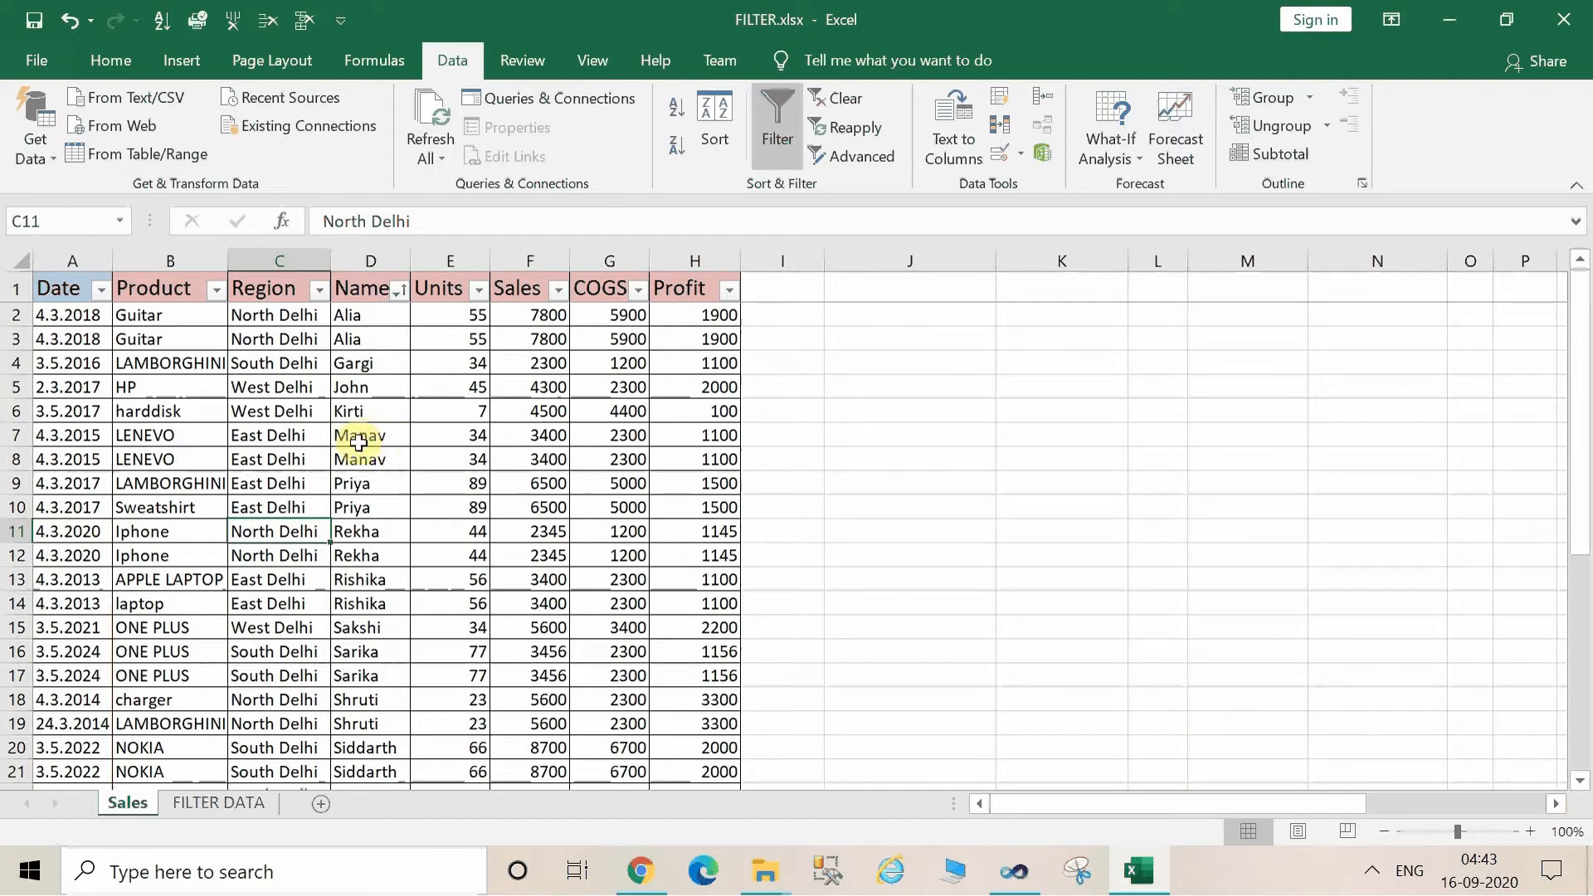
{"action": "left_click", "coordinate": [818, 99]}
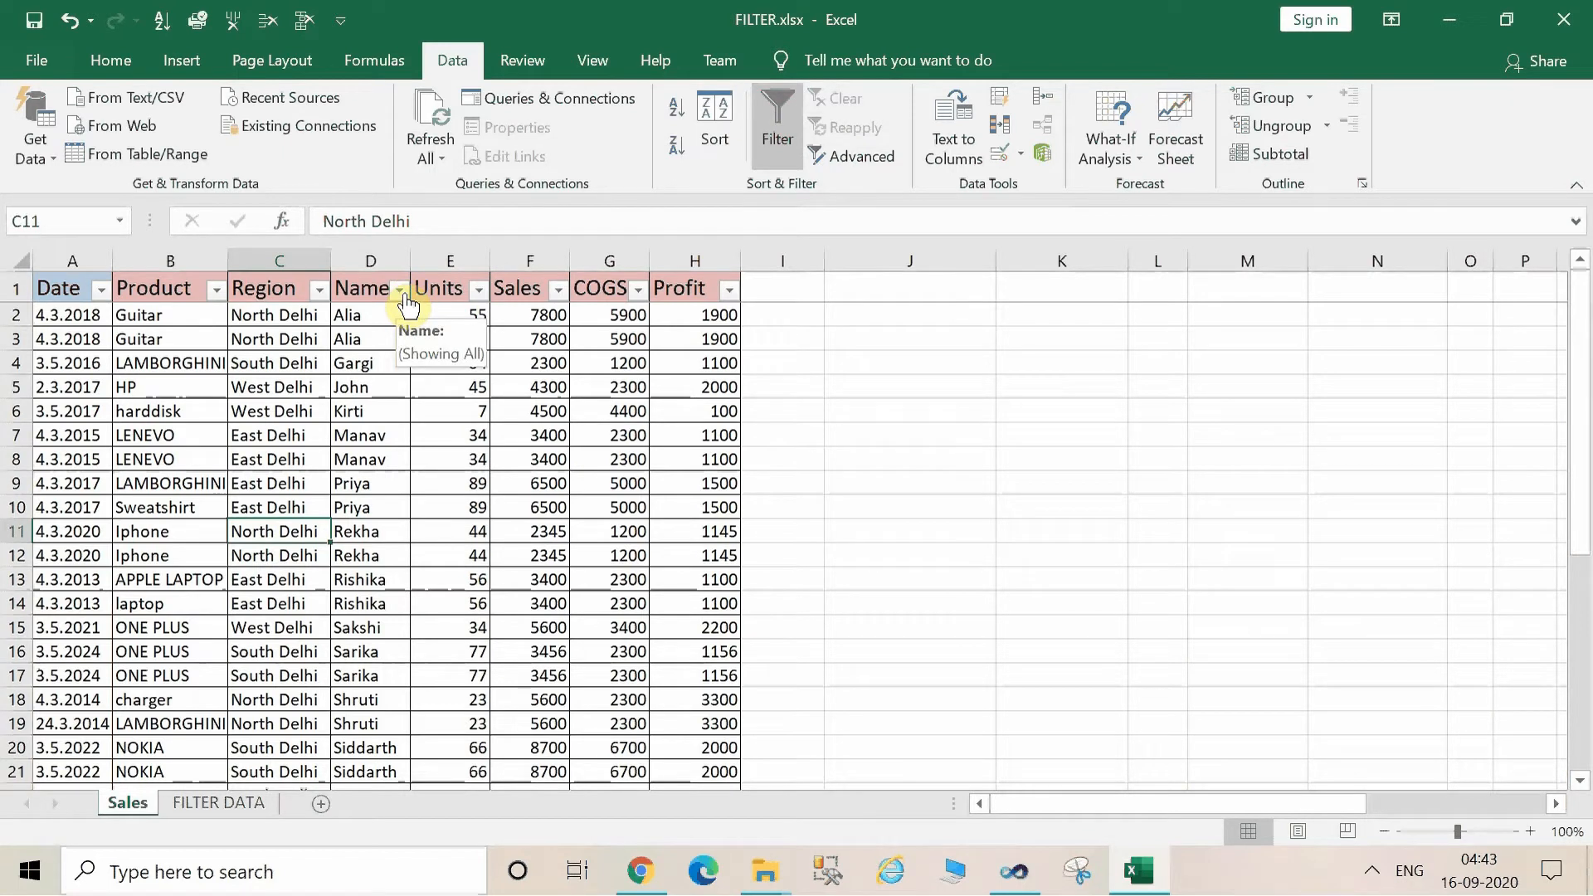
Sort the Sales table by the Name column from Z to A and clear the sort state.
{"action": "left_click", "coordinate": [401, 299]}
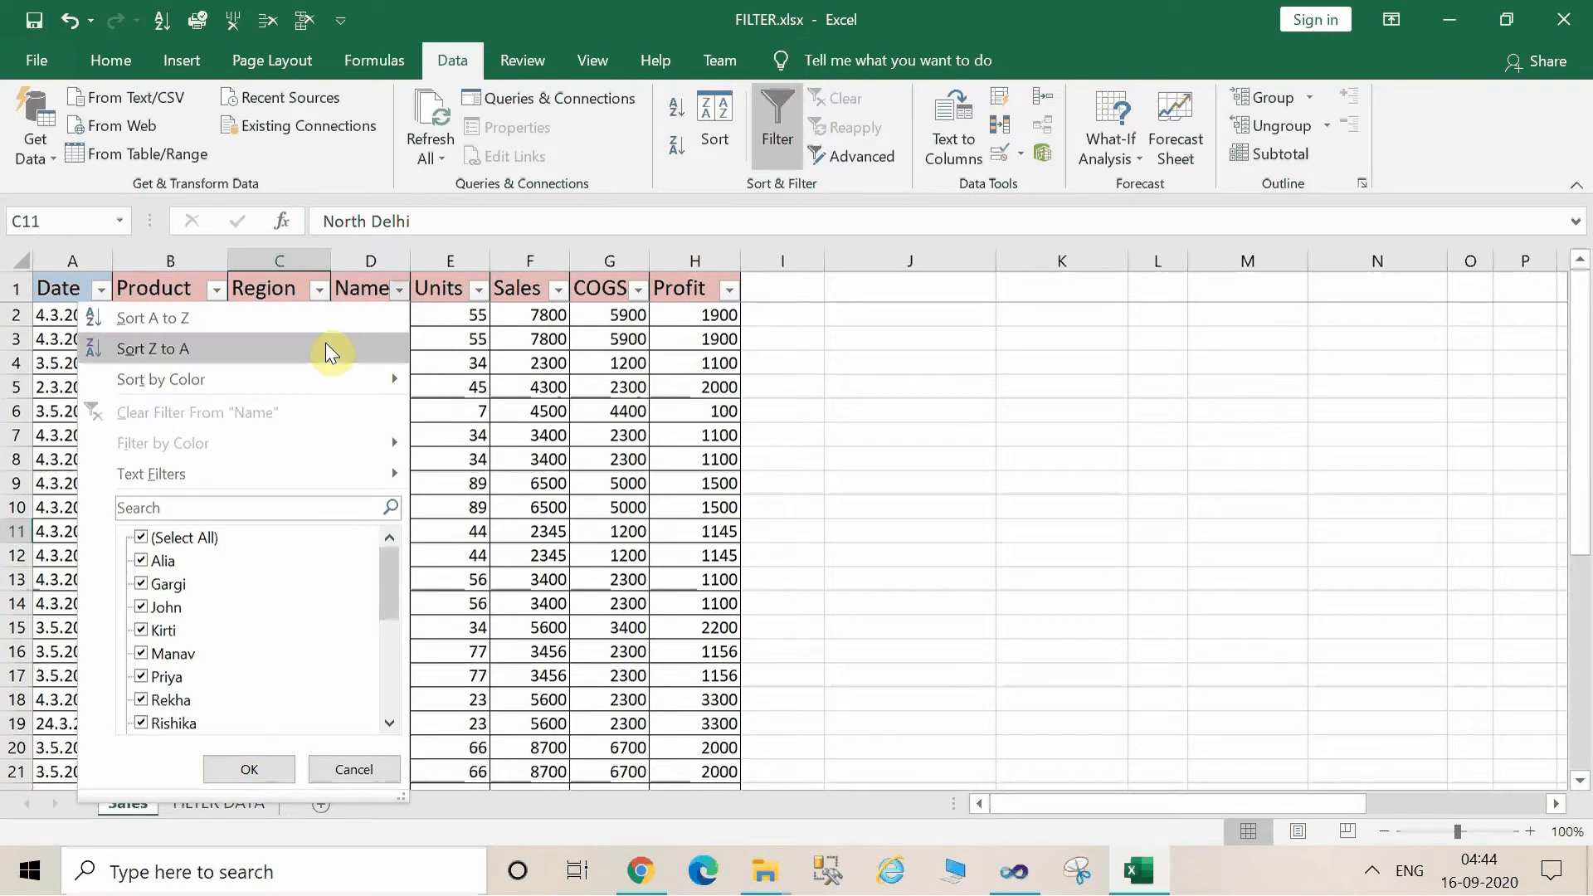
{"action": "left_click", "coordinate": [640, 385]}
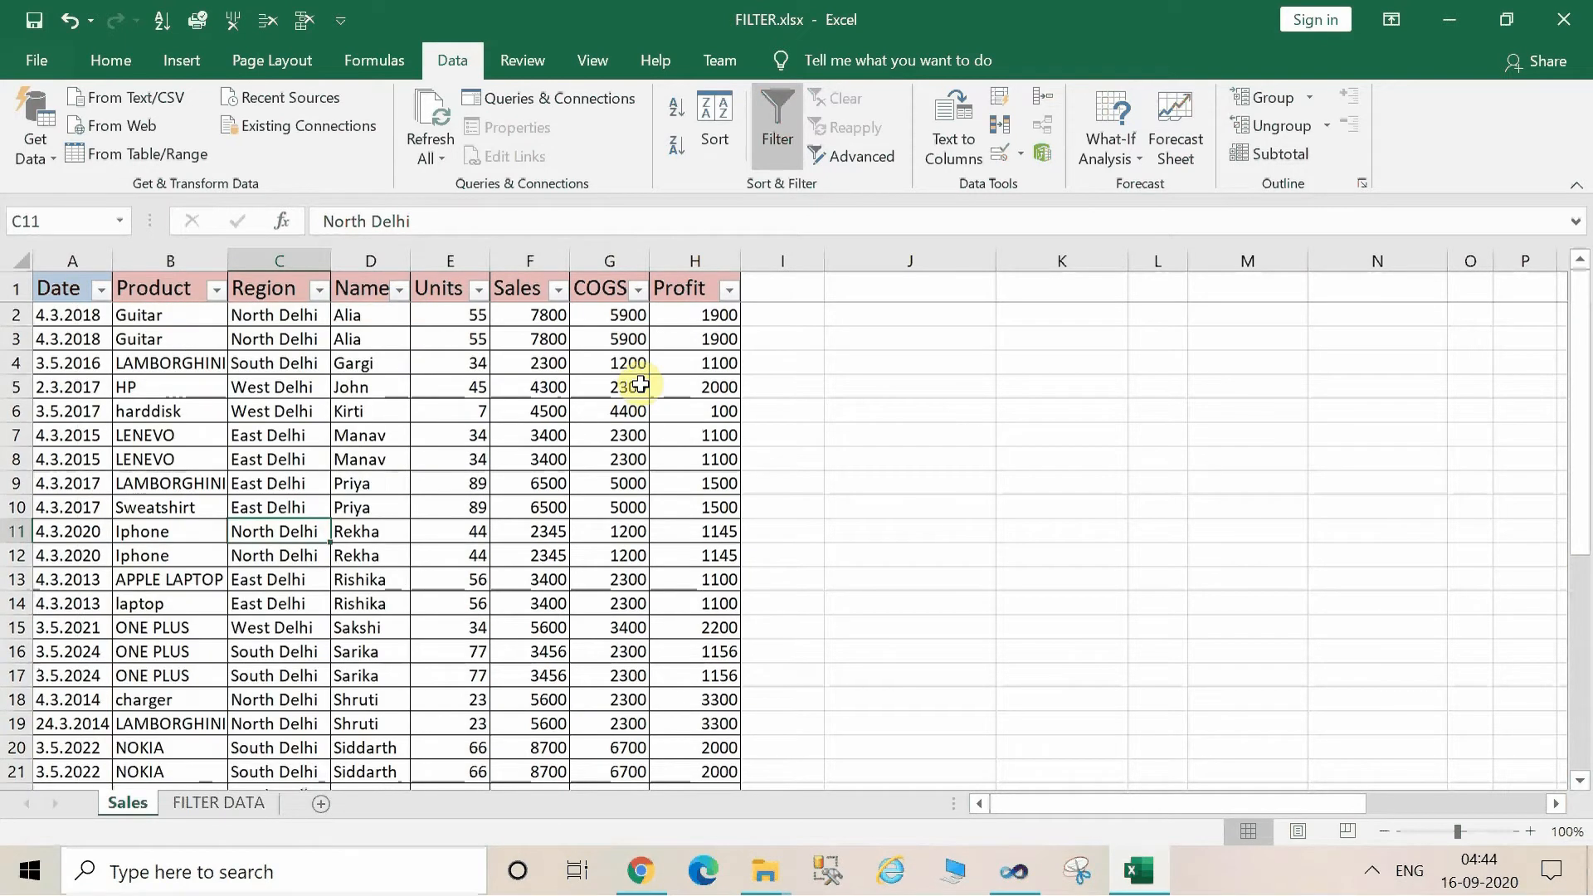
{"action": "left_click", "coordinate": [401, 290]}
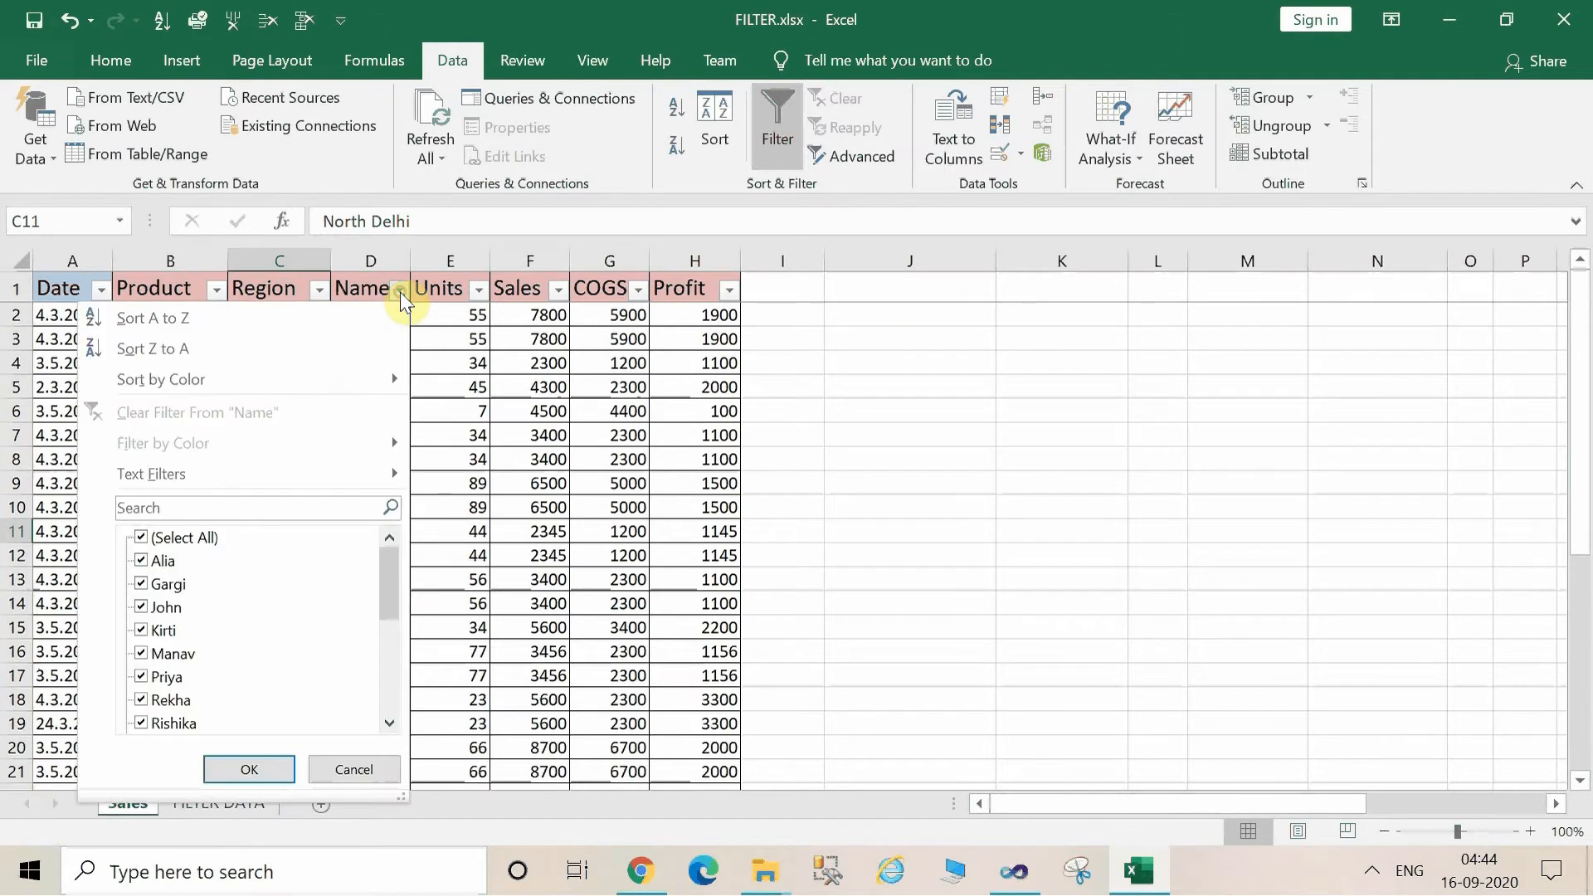
{"action": "left_click", "coordinate": [298, 348]}
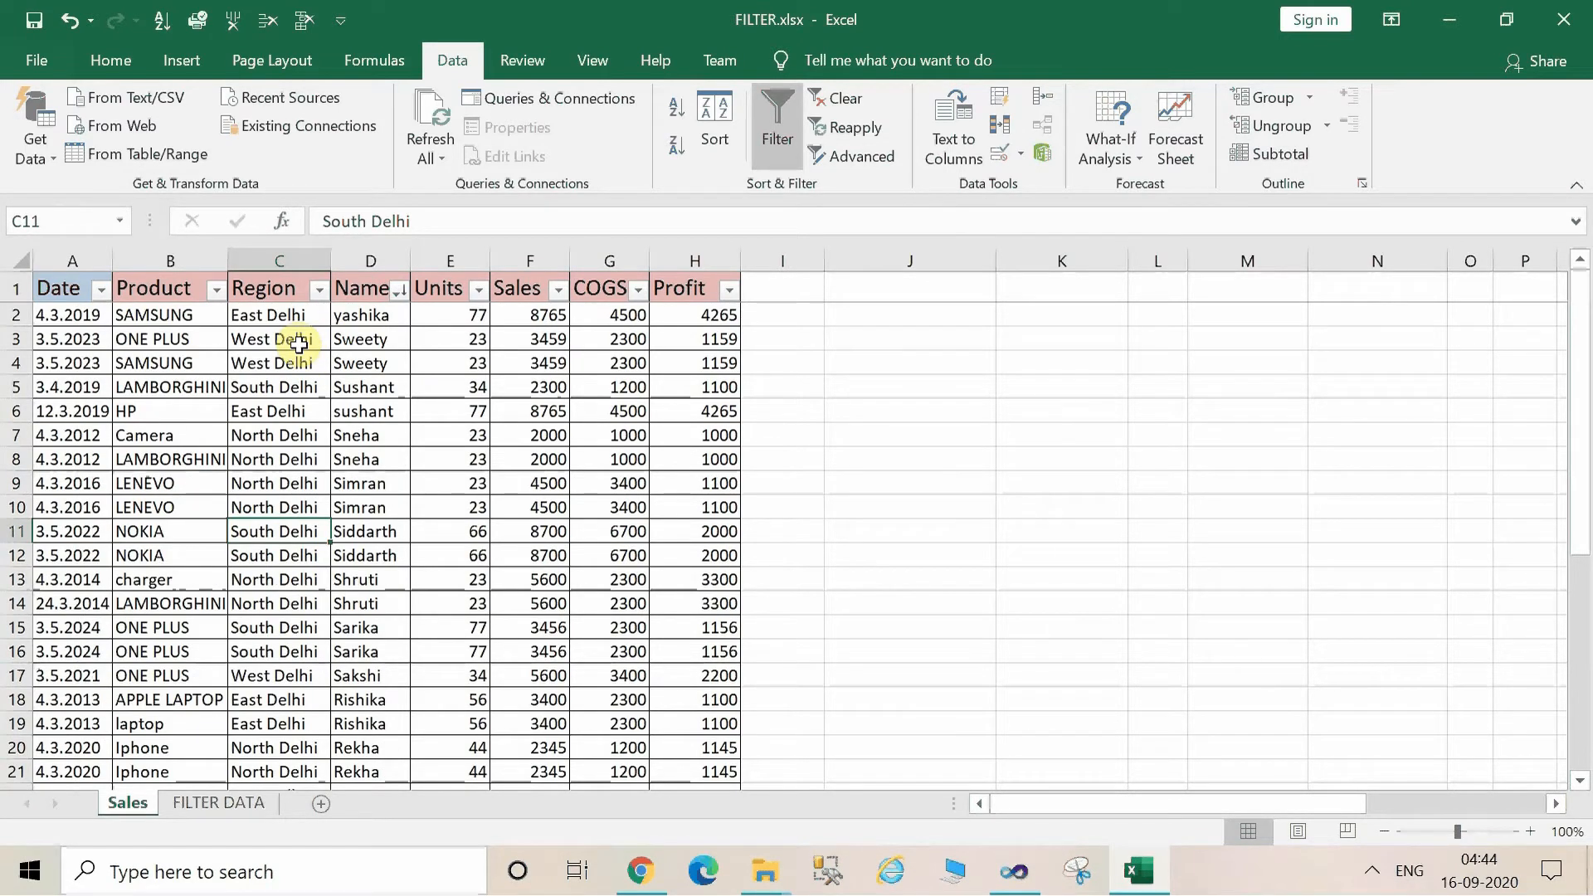
{"action": "left_click", "coordinate": [823, 107]}
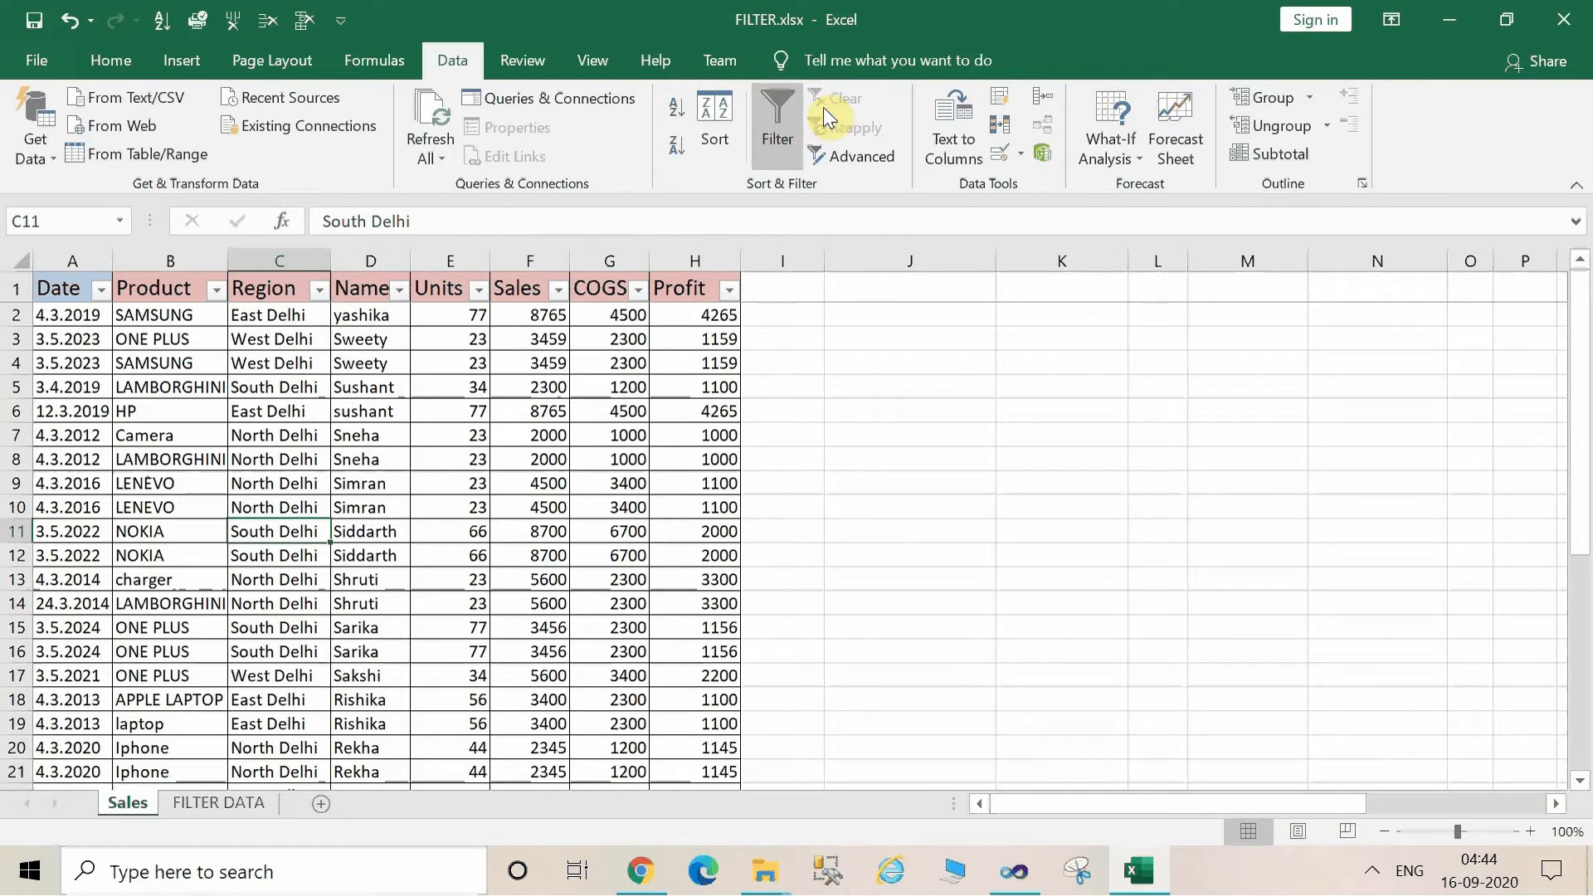
Filter the Name column to only the fourth listed name and clear that filter again.
{"action": "left_click", "coordinate": [400, 292]}
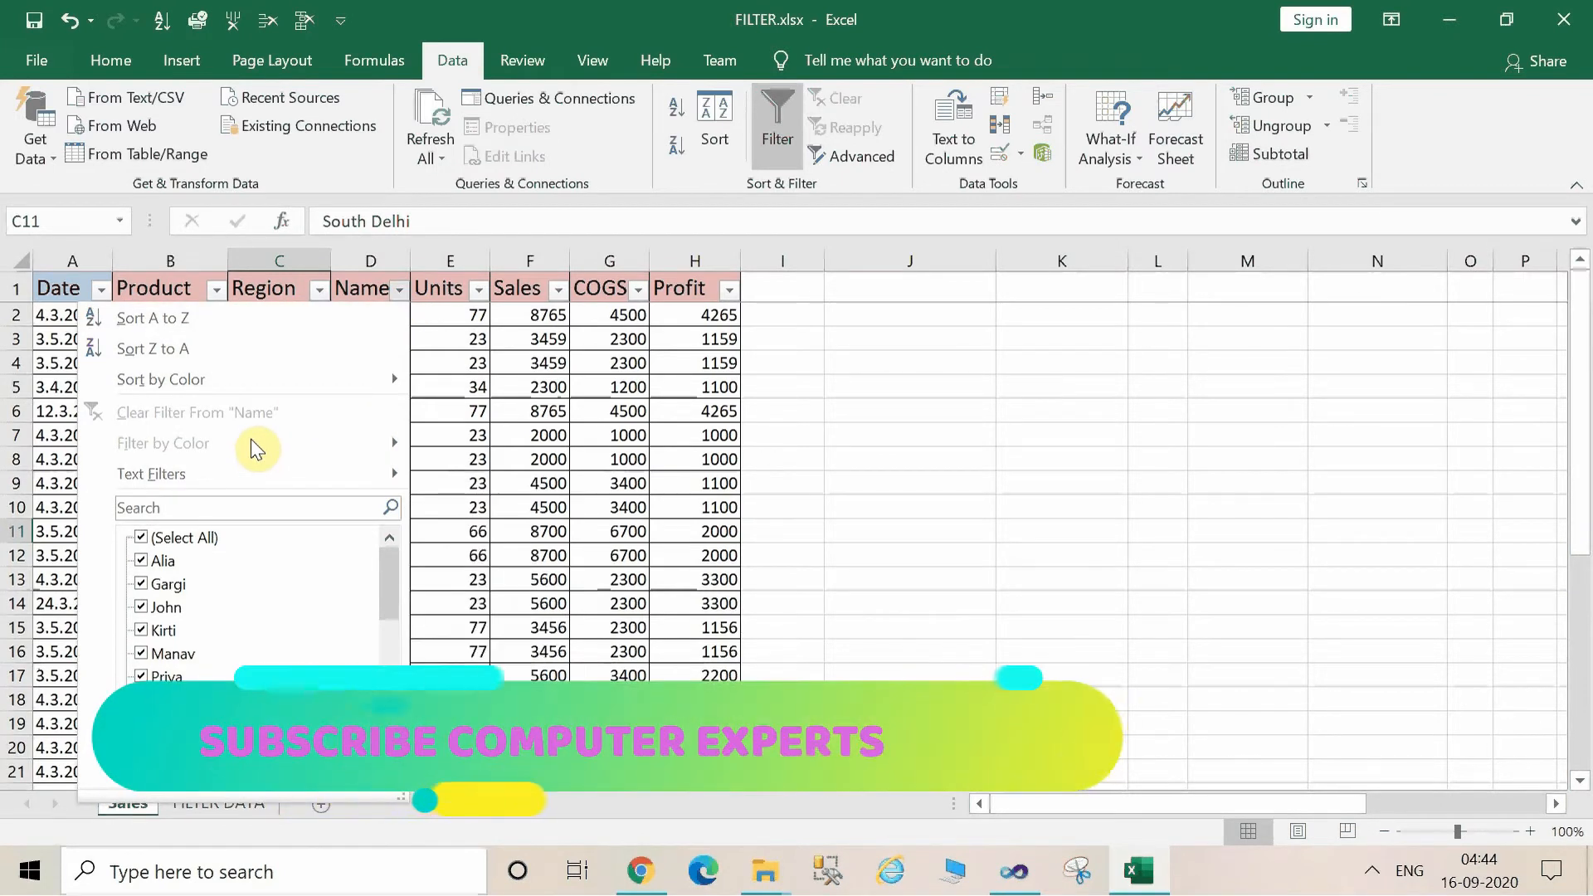
{"action": "mouse_move", "coordinate": [244, 386]}
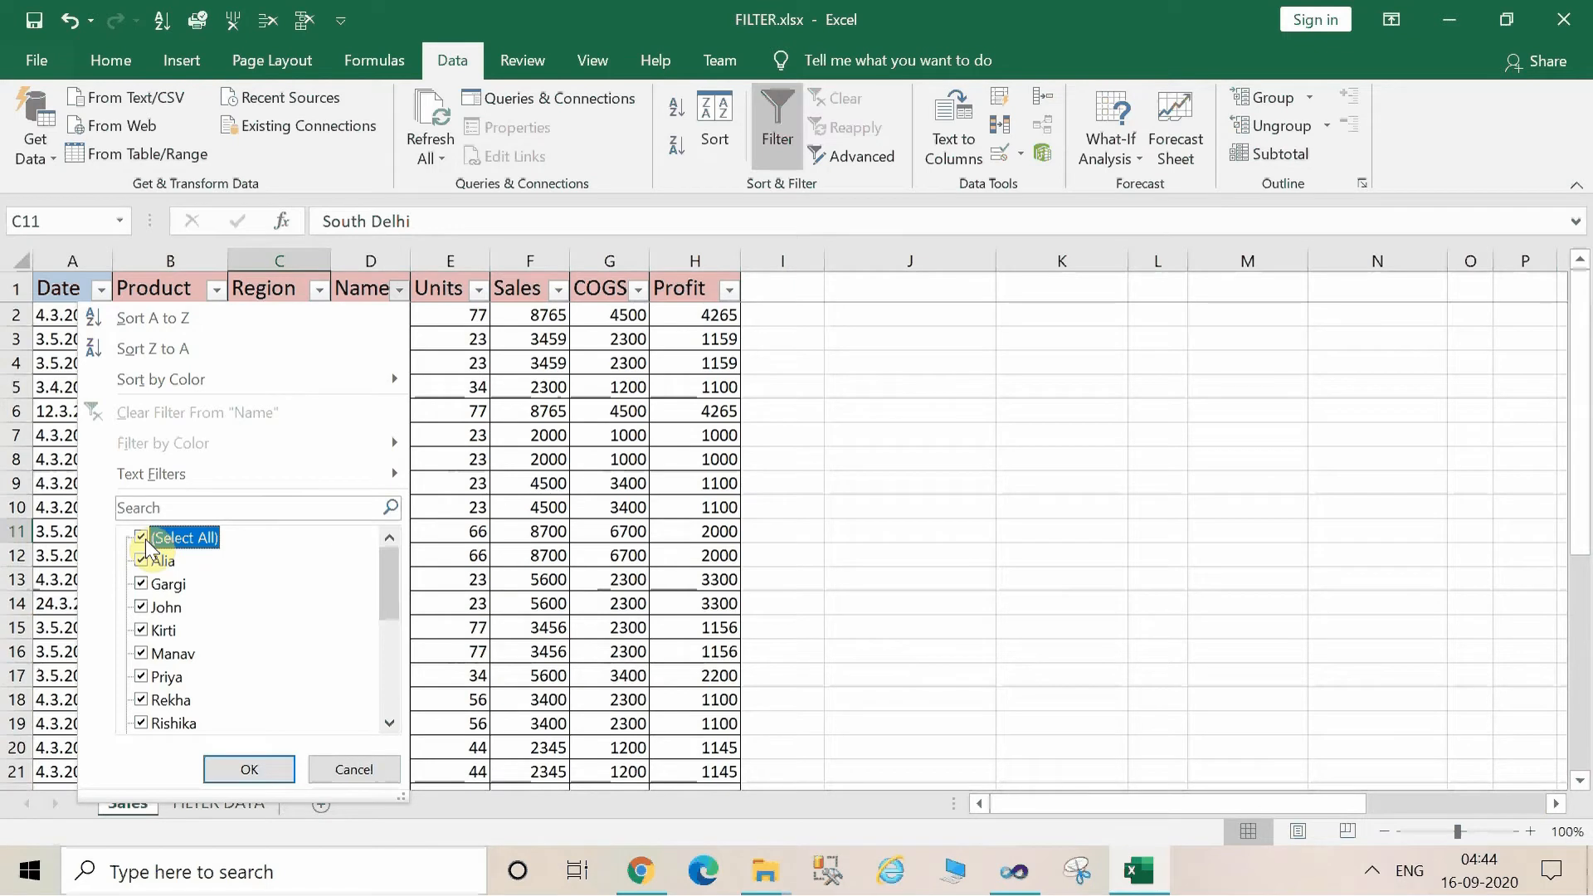
{"action": "left_click", "coordinate": [141, 538]}
{"action": "left_click", "coordinate": [149, 632]}
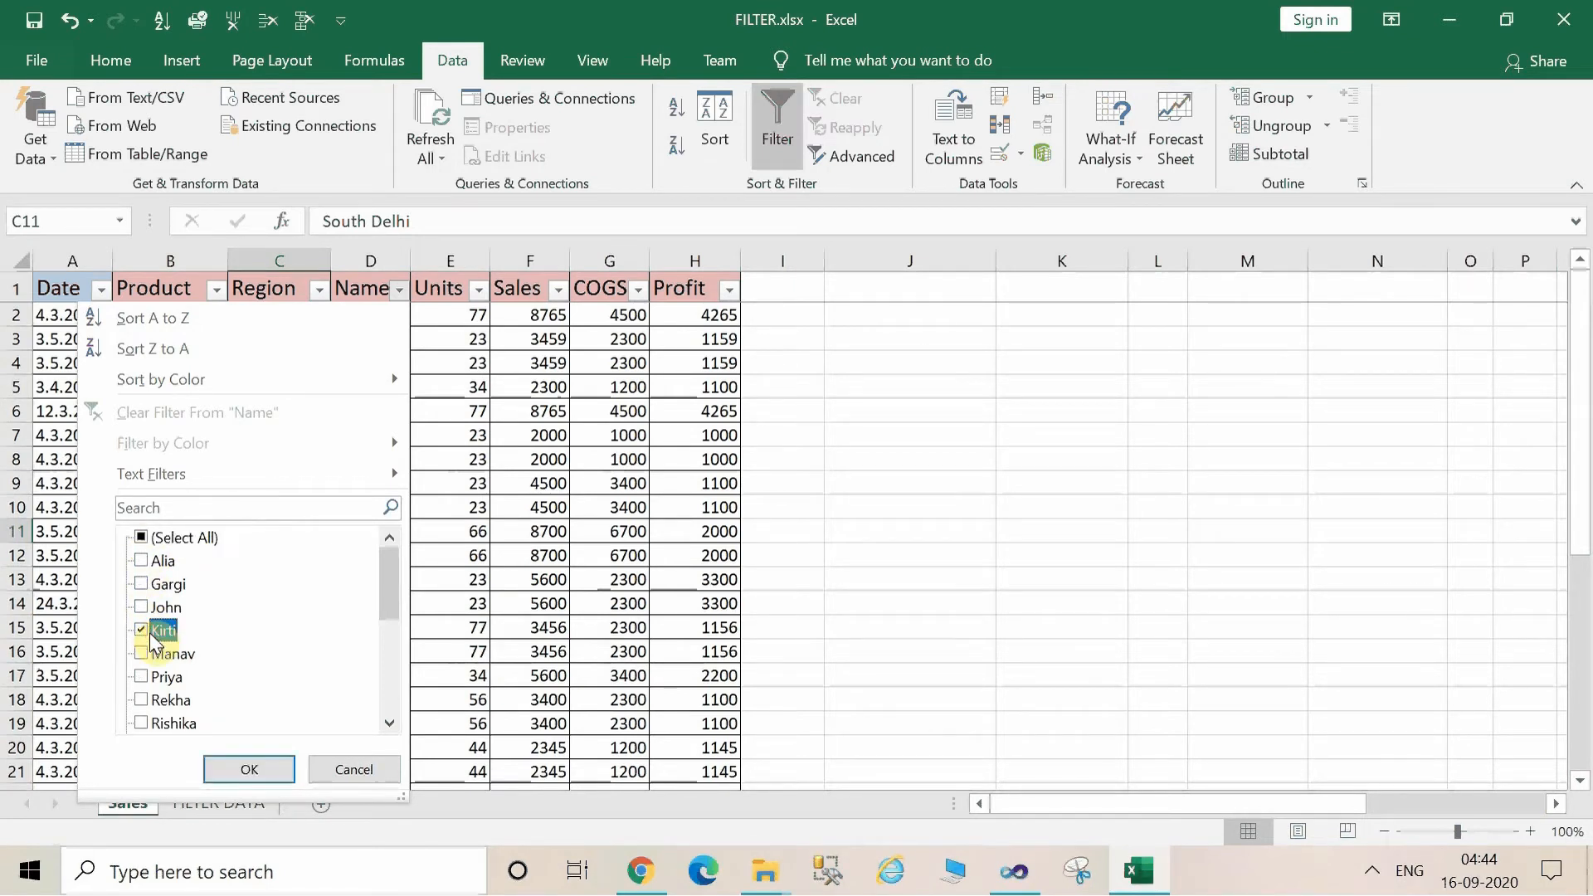
{"action": "left_click", "coordinate": [271, 779]}
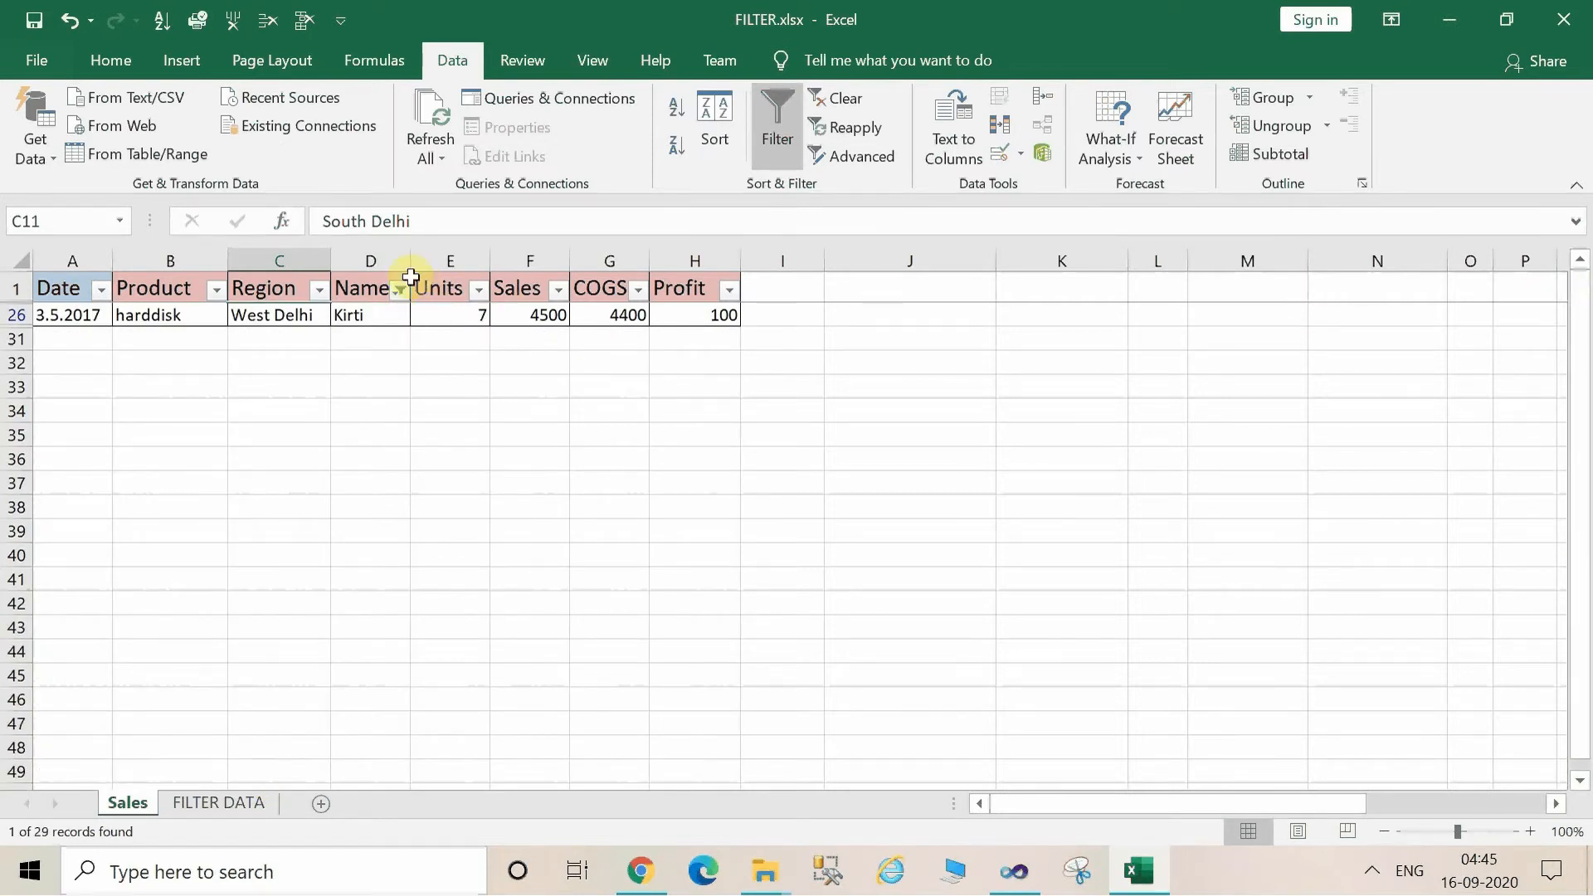
{"action": "left_click", "coordinate": [842, 100]}
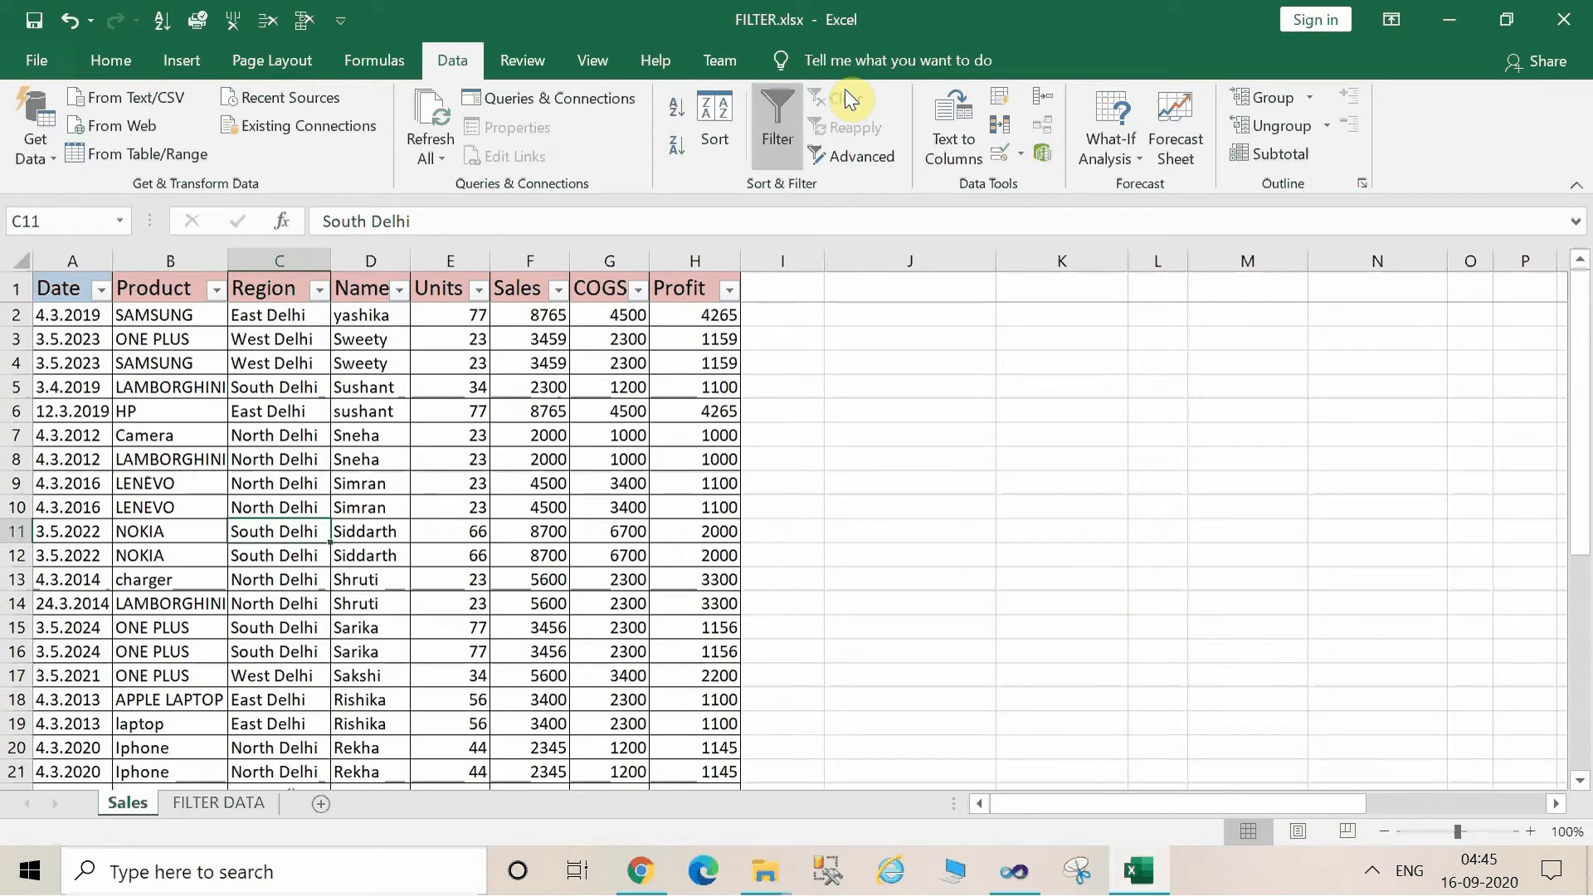
Filter the Name column to a single person's records by searching for the person's first name within the filter.
{"action": "left_click", "coordinate": [399, 290]}
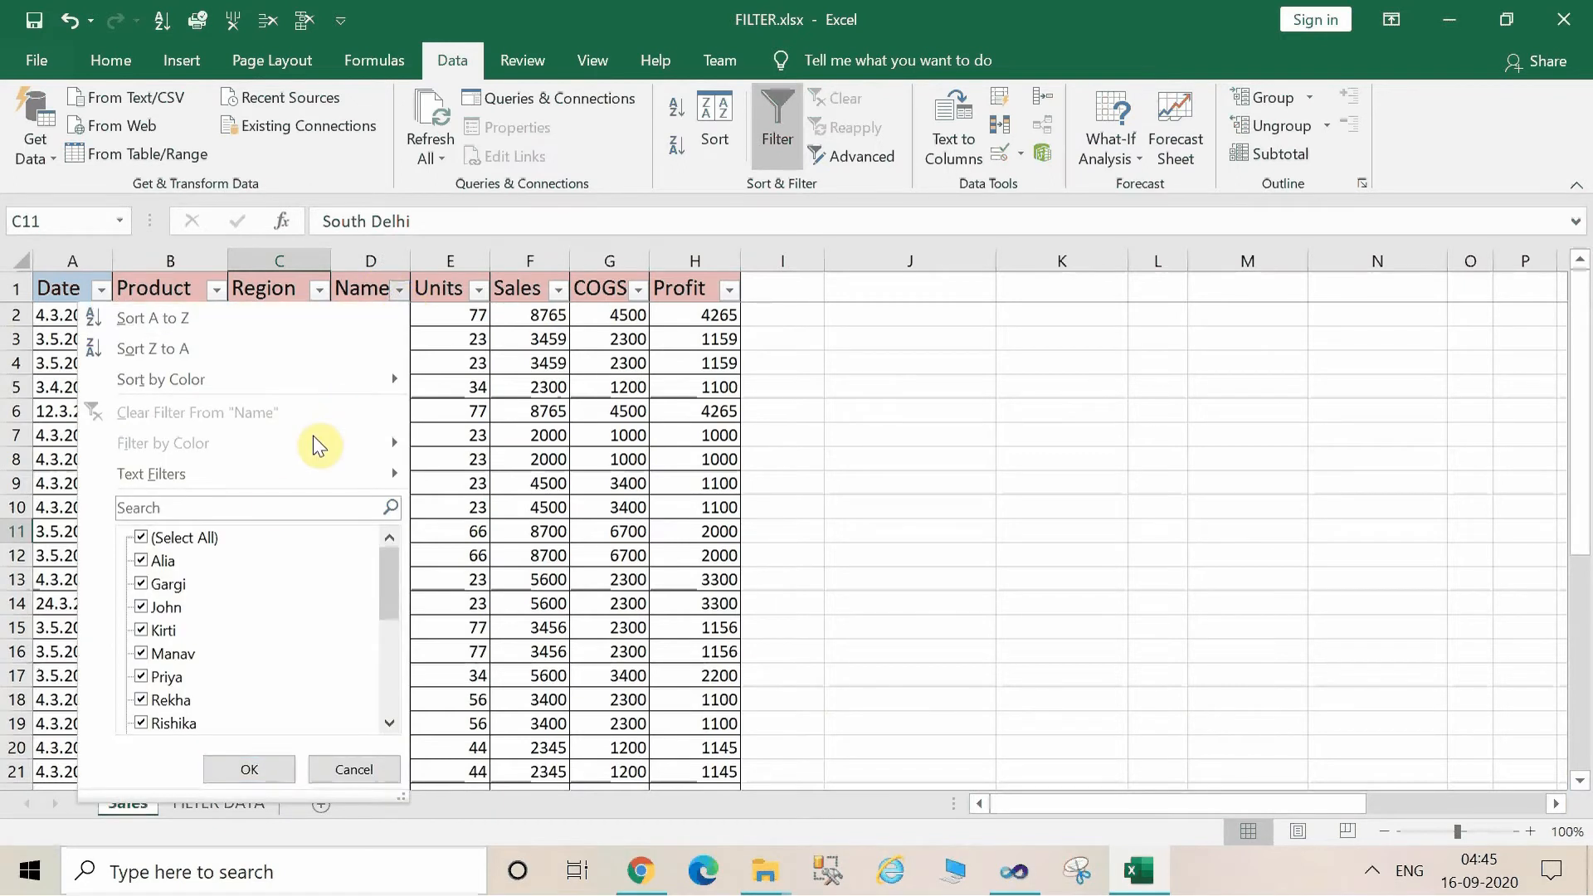
{"action": "left_click", "coordinate": [278, 503]}
{"action": "type", "text": "PRIYA"}
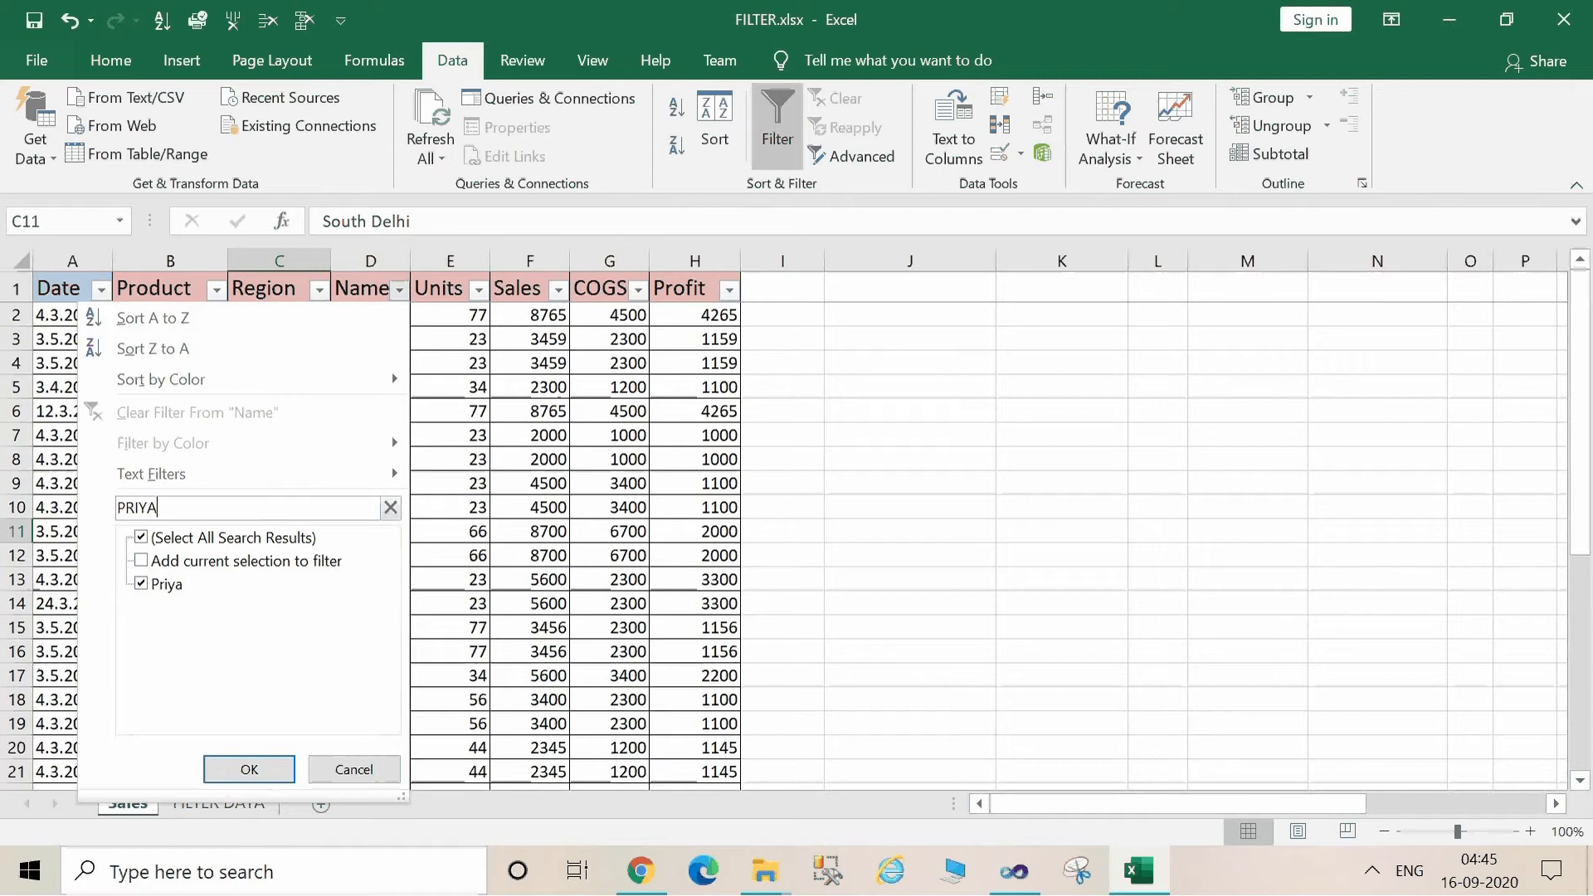
{"action": "left_click", "coordinate": [271, 767]}
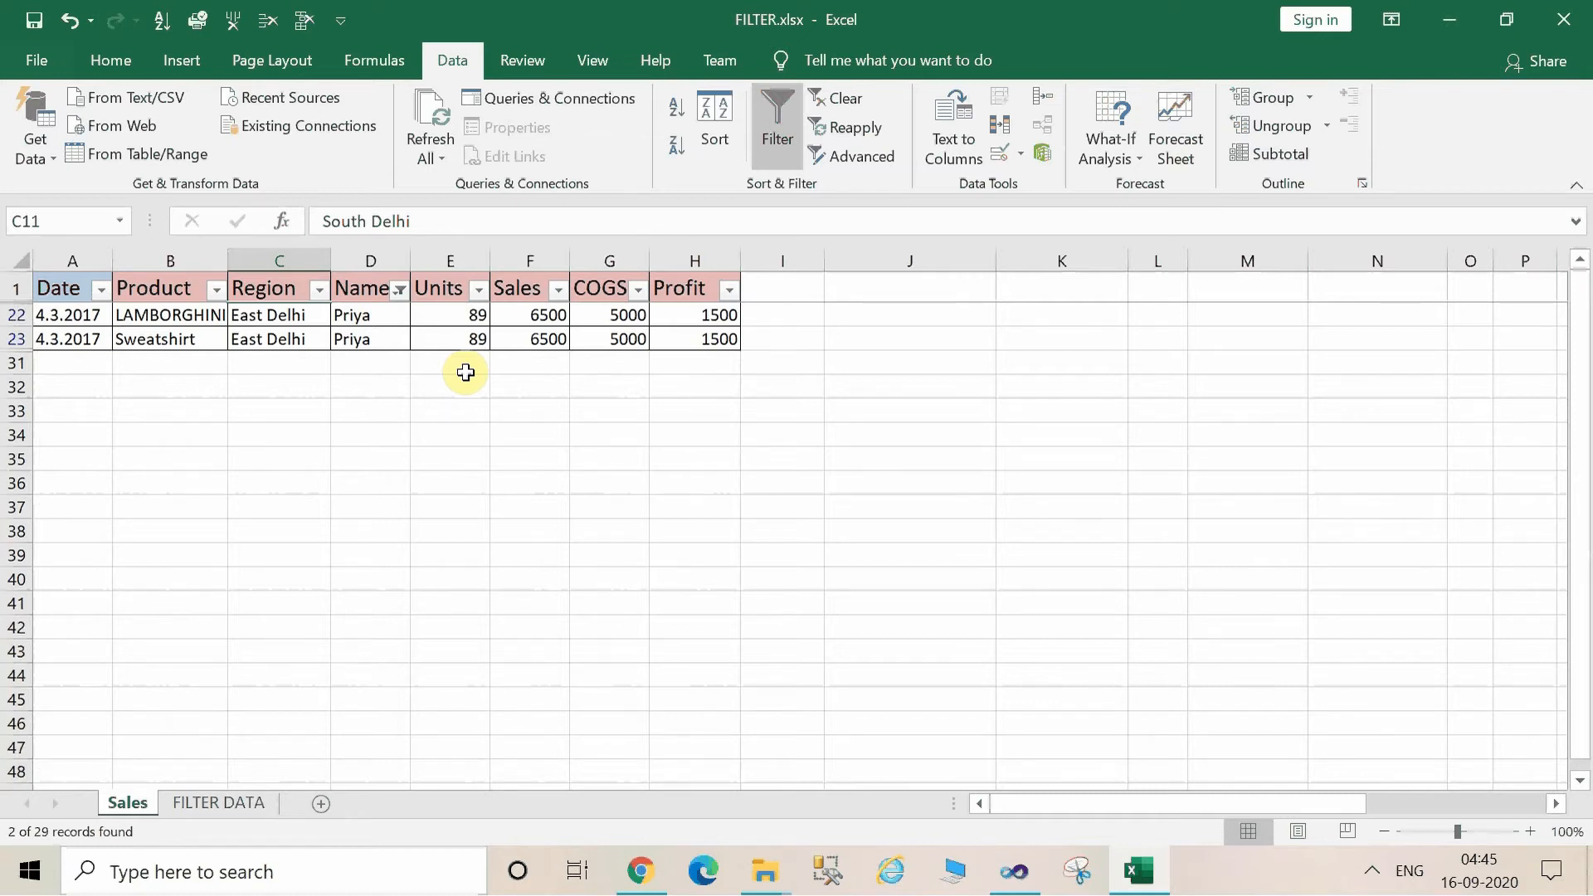
Copy the whole filtered table with its headers and paste it into the FILTER DATA sheet at cell E16.
{"action": "left_click", "coordinate": [360, 322]}
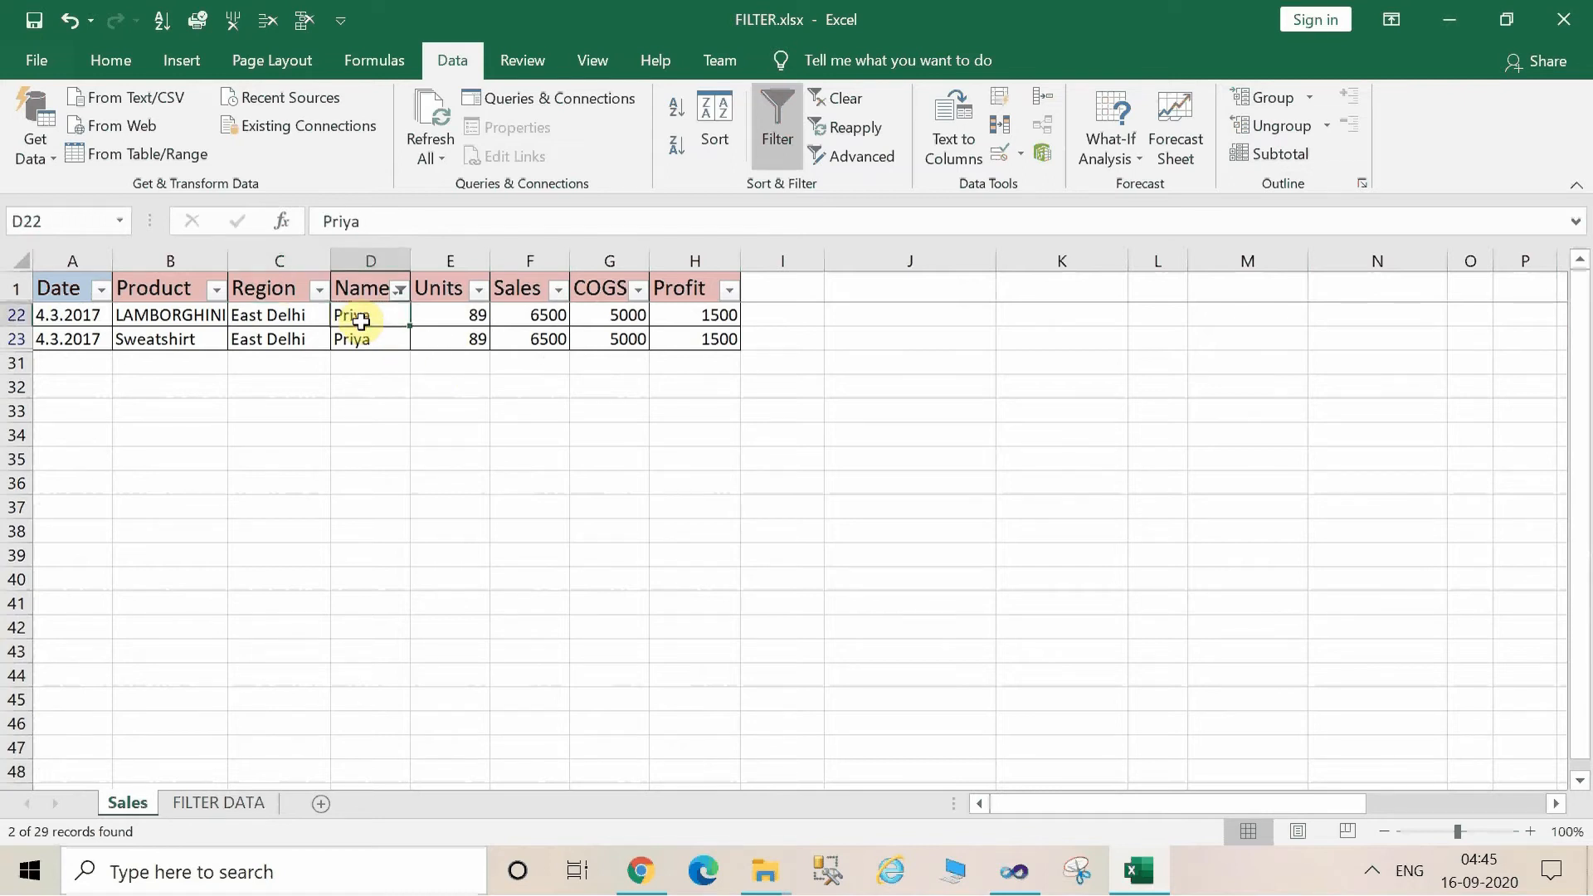
{"action": "key", "text": "ctrl+a"}
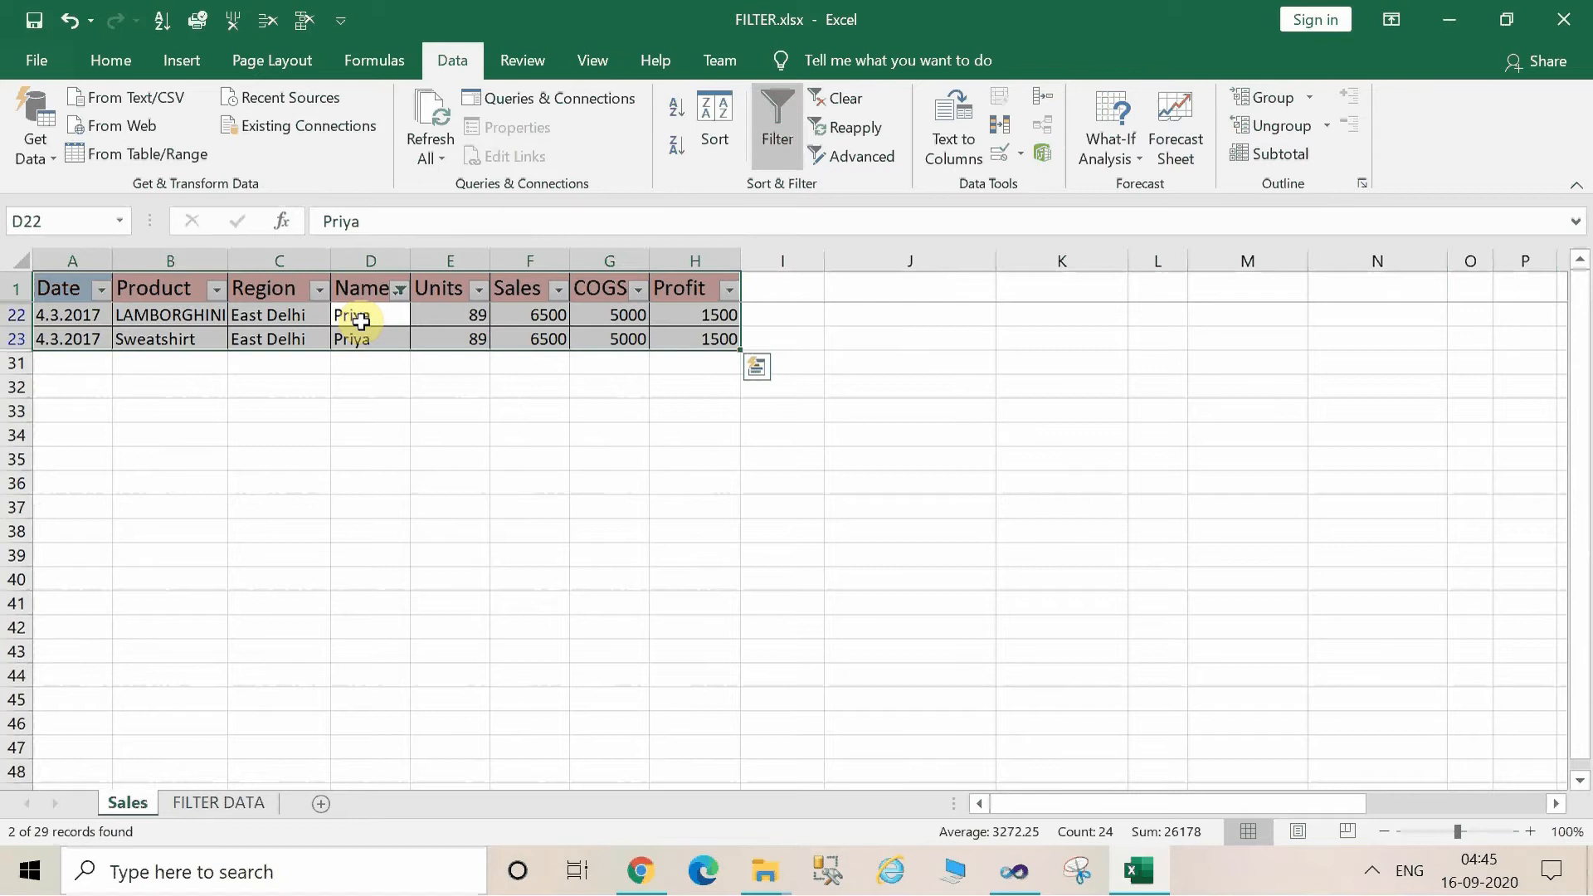
{"action": "key", "text": "ctrl+c"}
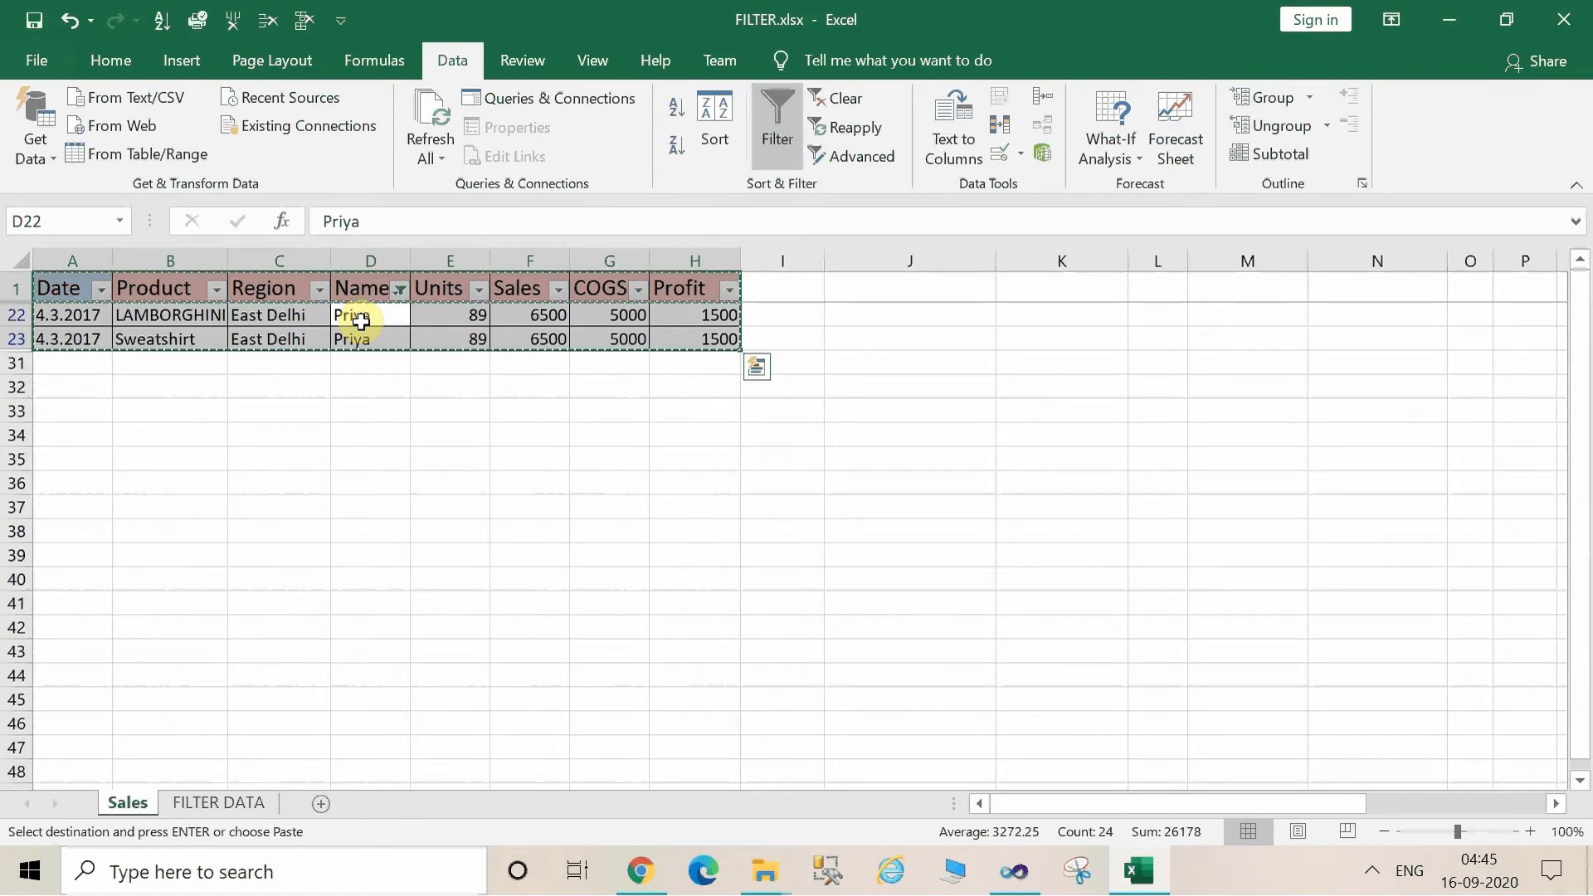
{"action": "left_click", "coordinate": [258, 812]}
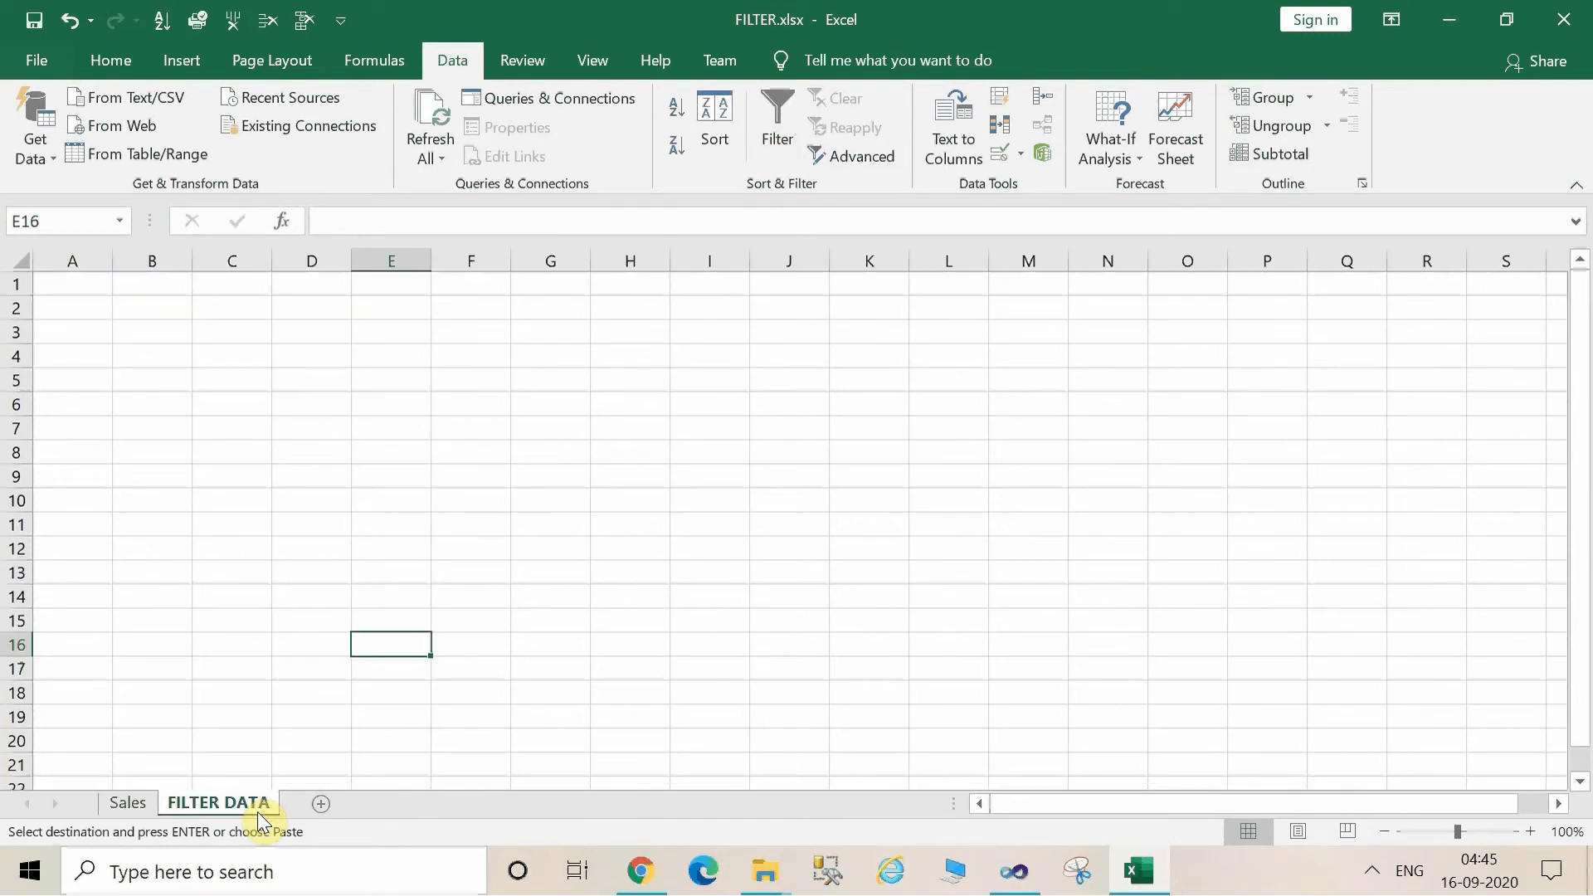
{"action": "key", "text": "ctrl+v"}
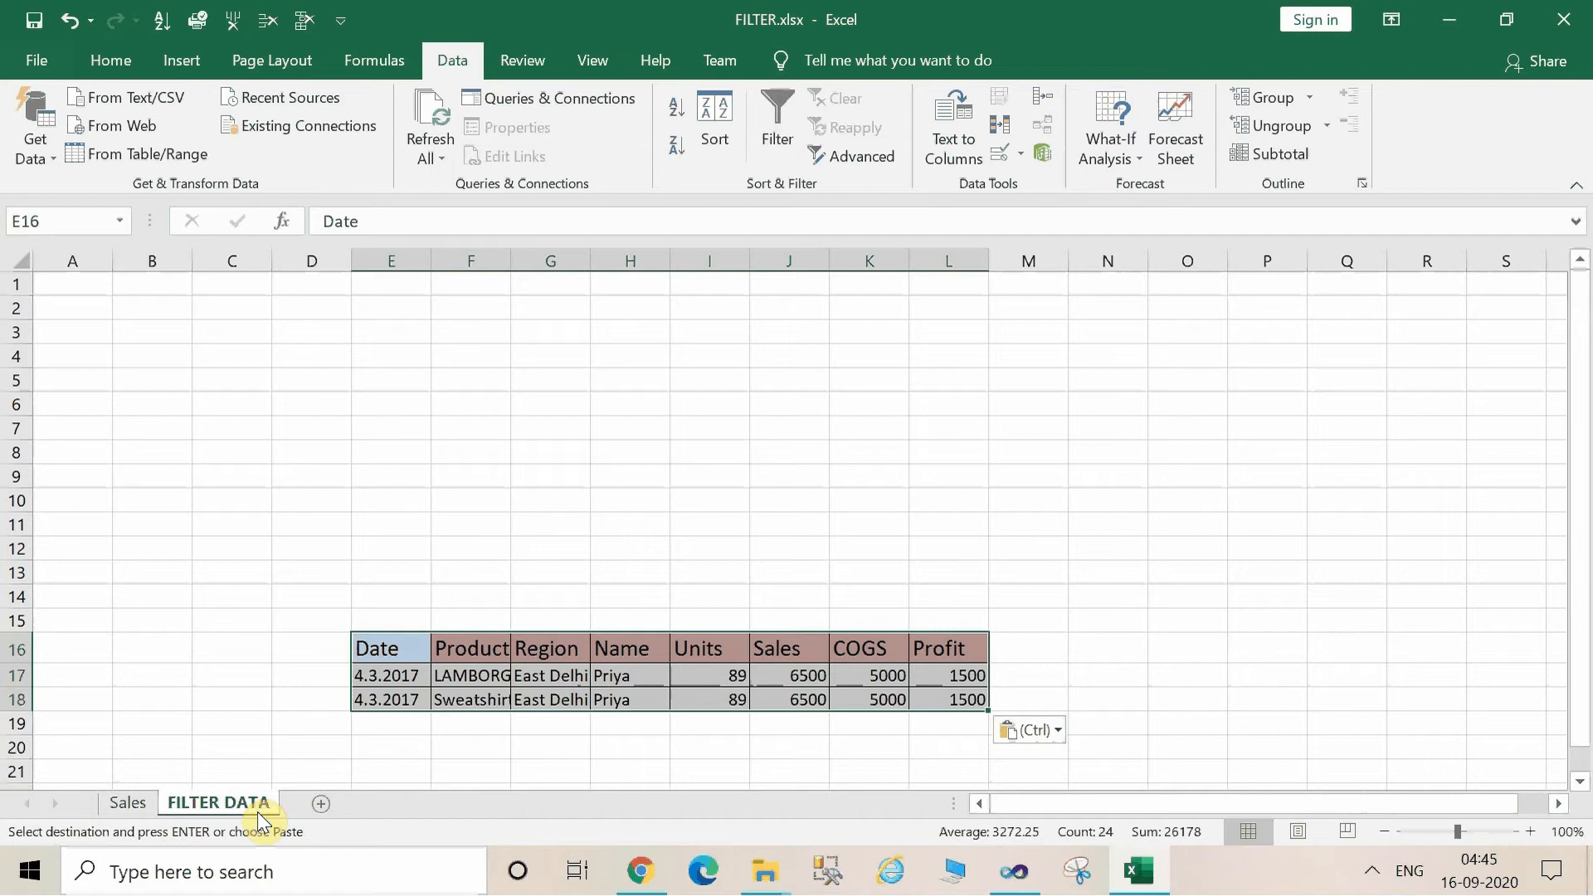
Return to the Sales sheet, clear the Name filter and deselect the table.
{"action": "left_click", "coordinate": [147, 801]}
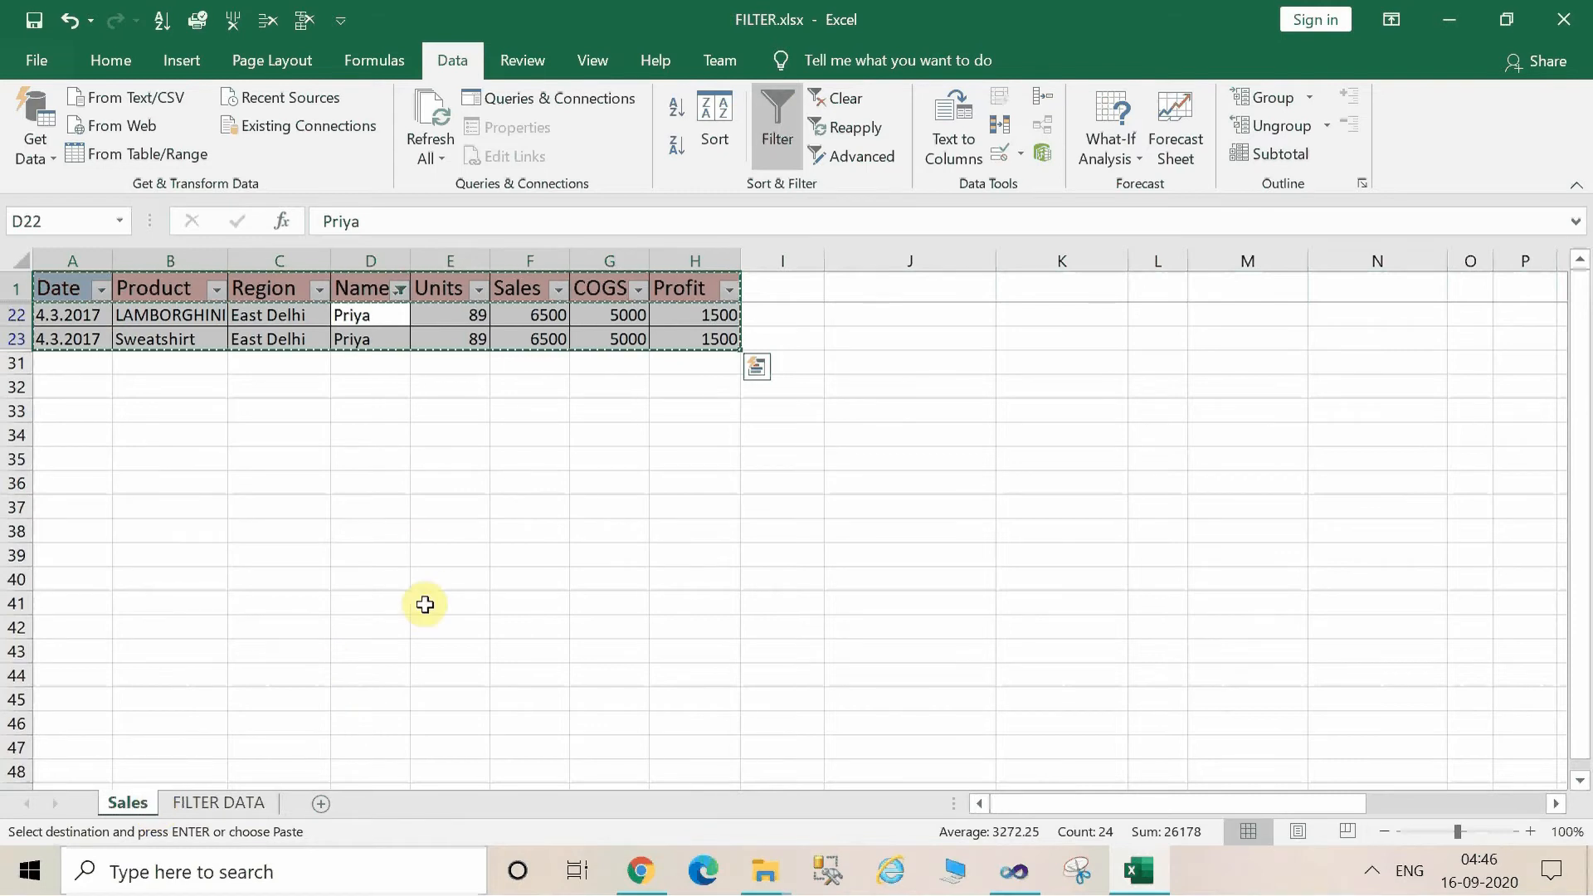
{"action": "left_click", "coordinate": [830, 103]}
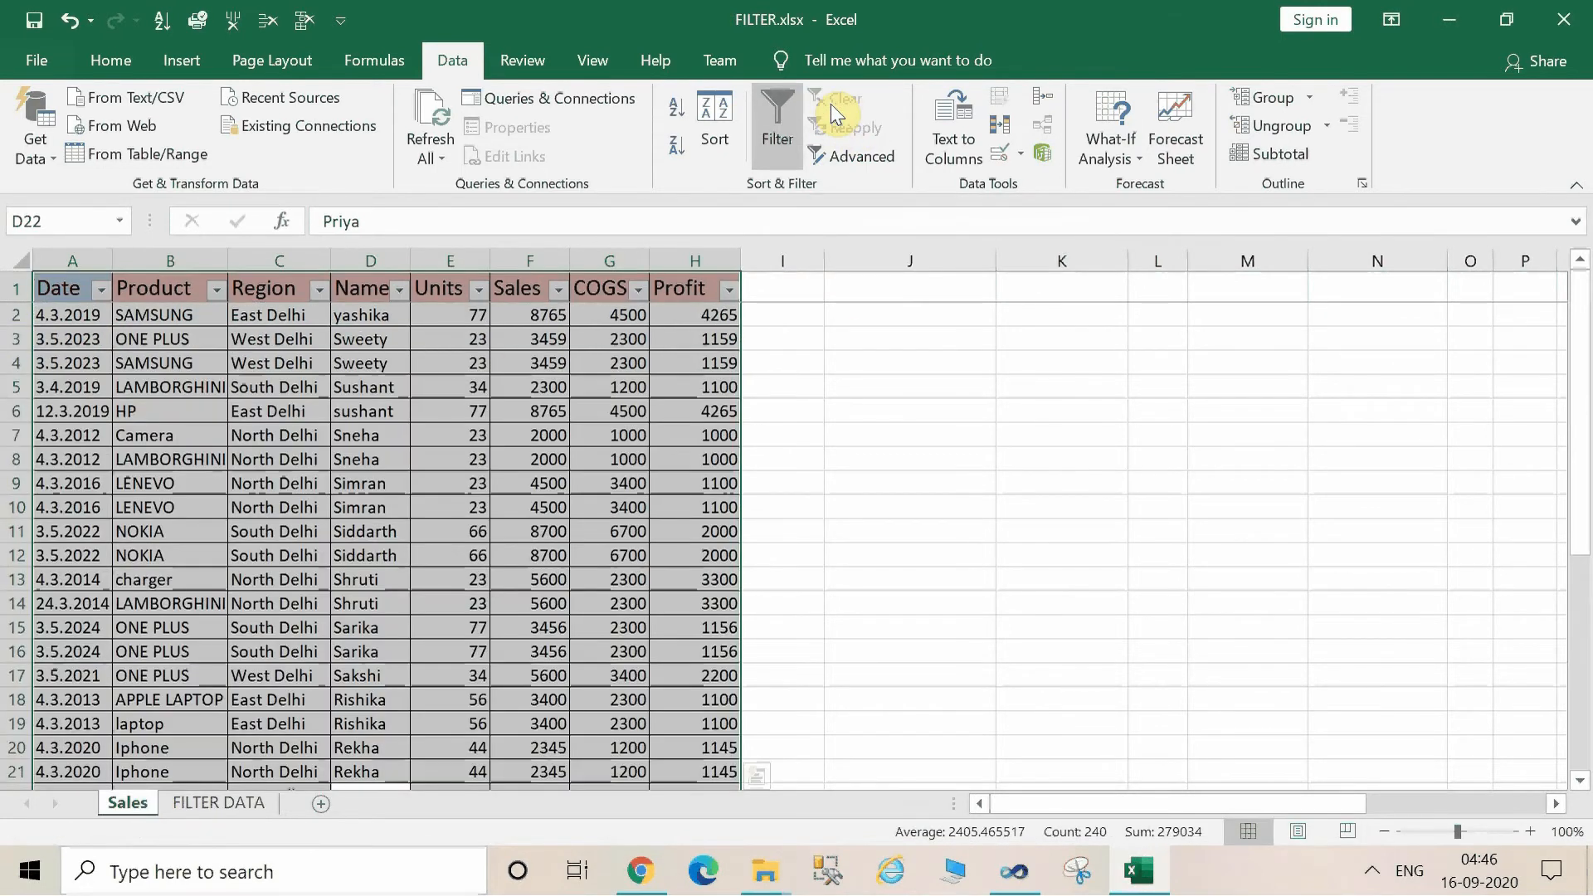
{"action": "left_click", "coordinate": [600, 385]}
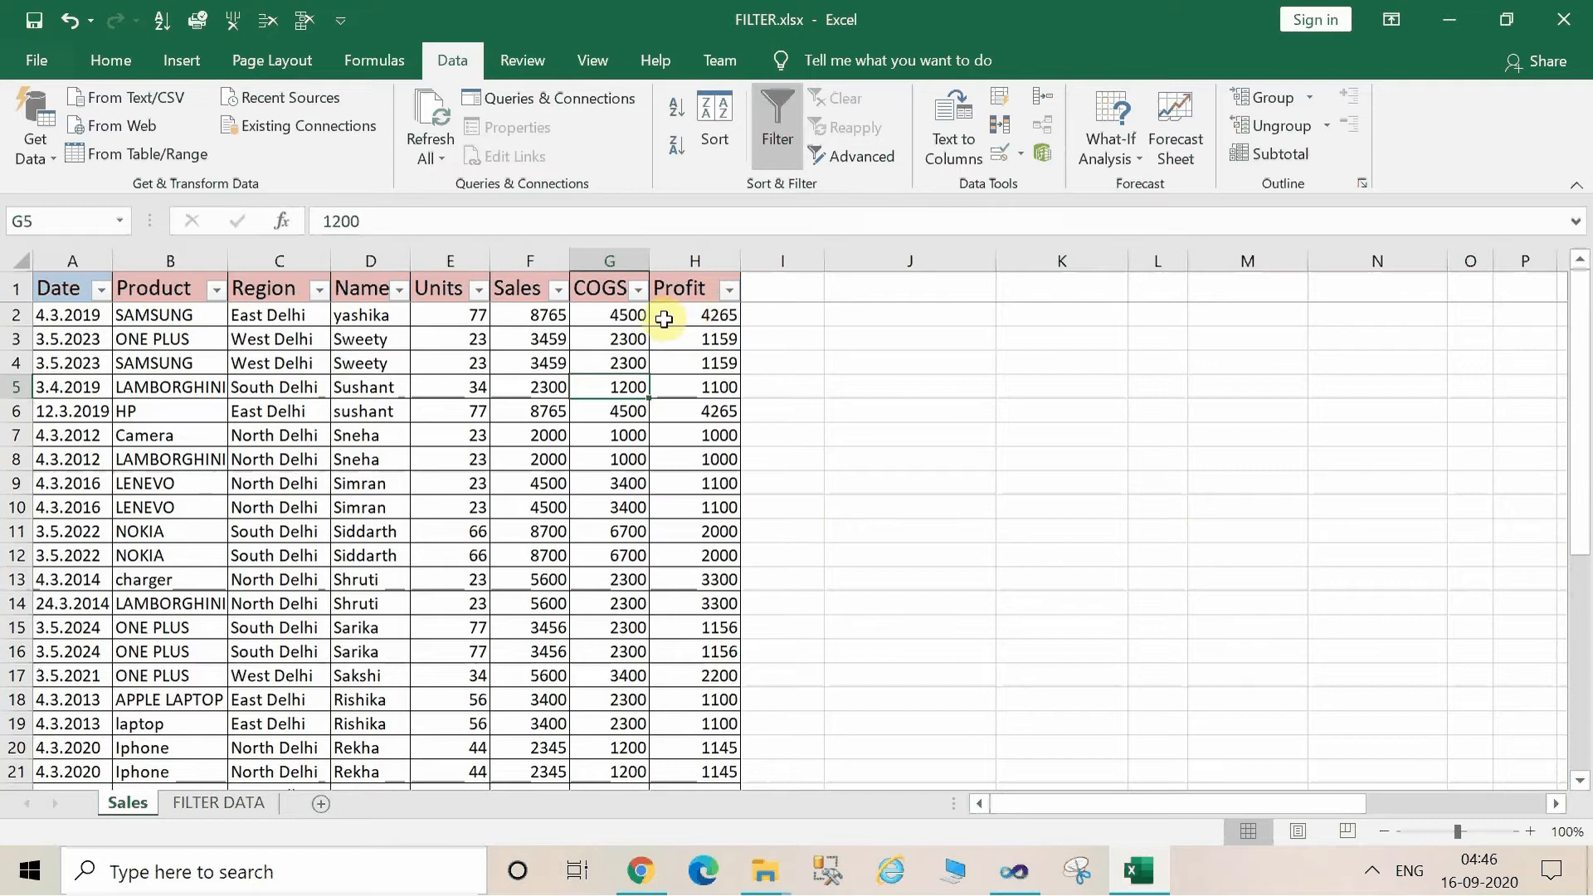
Sort the Sales table by the Profit column from smallest to largest.
{"action": "left_click", "coordinate": [628, 316]}
{"action": "left_click", "coordinate": [706, 336]}
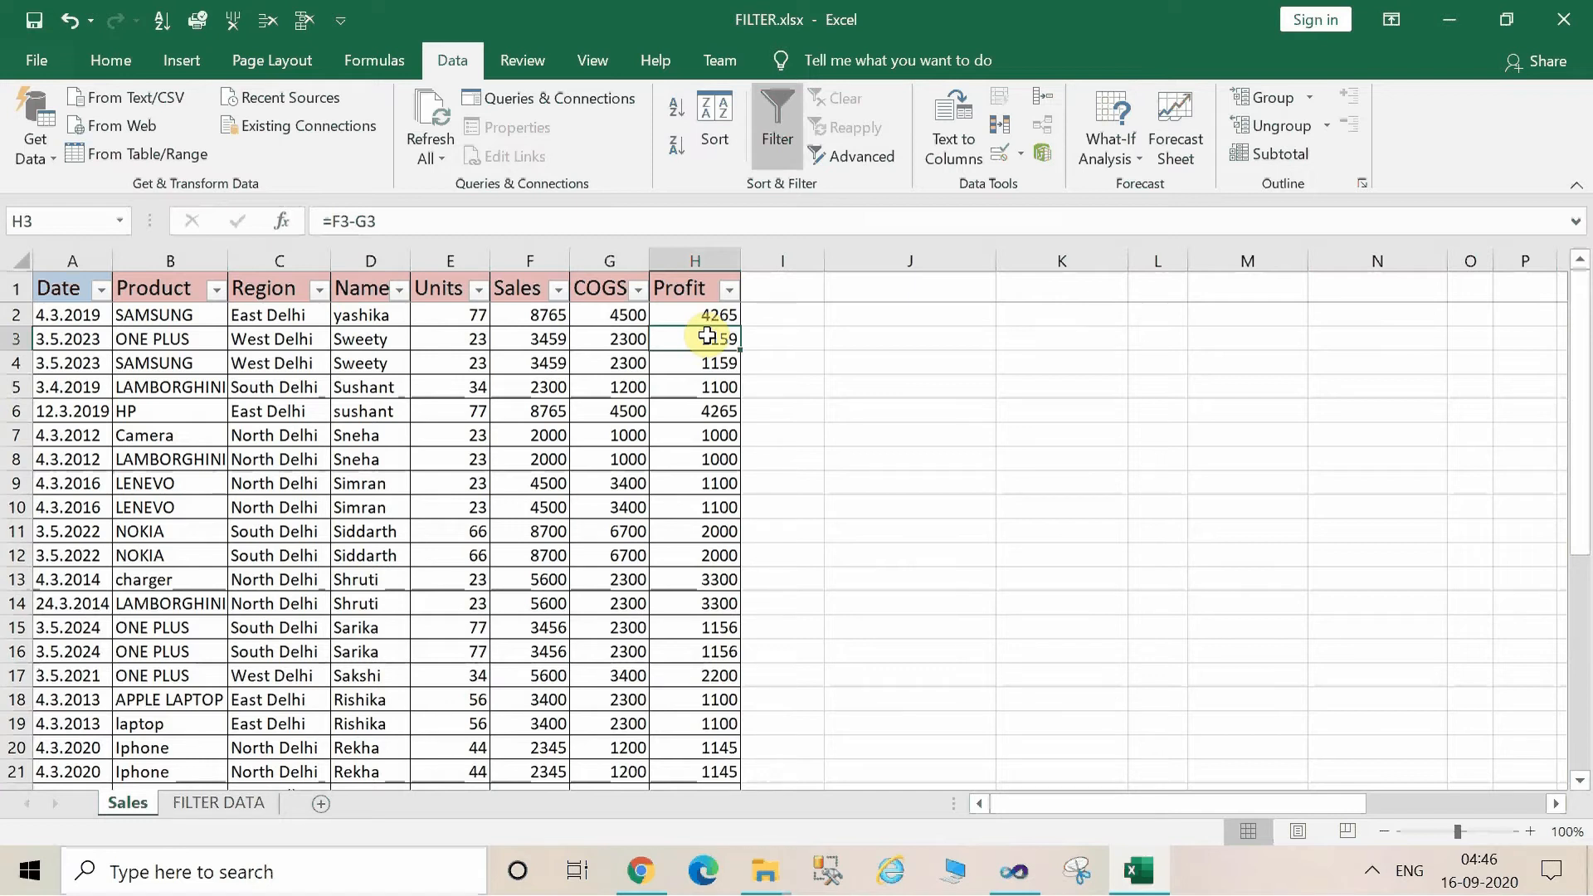
{"action": "left_click", "coordinate": [729, 290]}
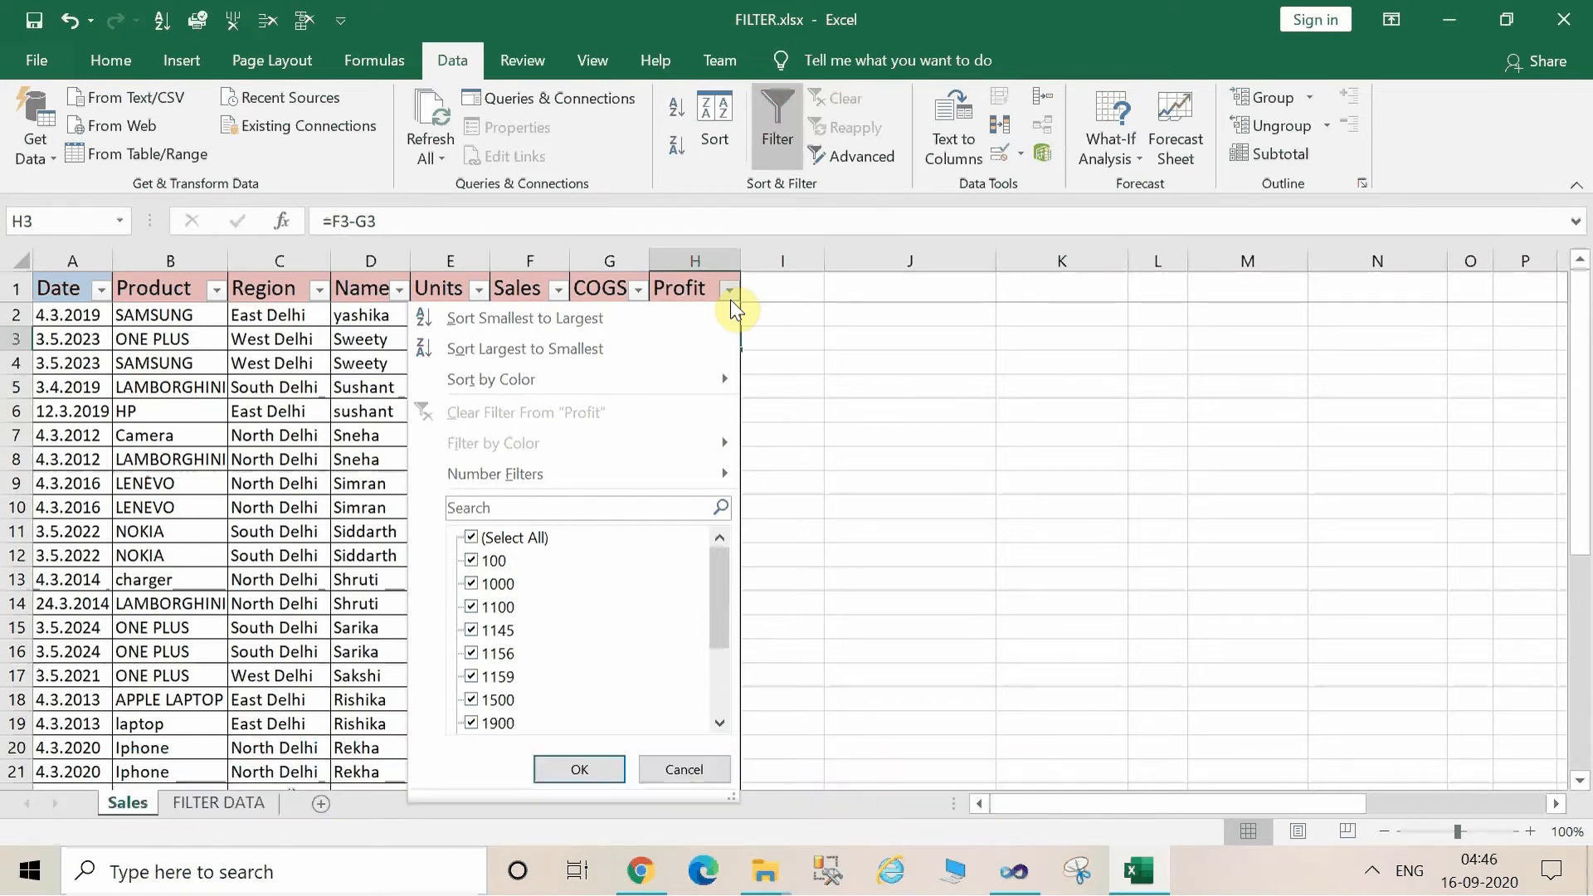
{"action": "left_click", "coordinate": [641, 316]}
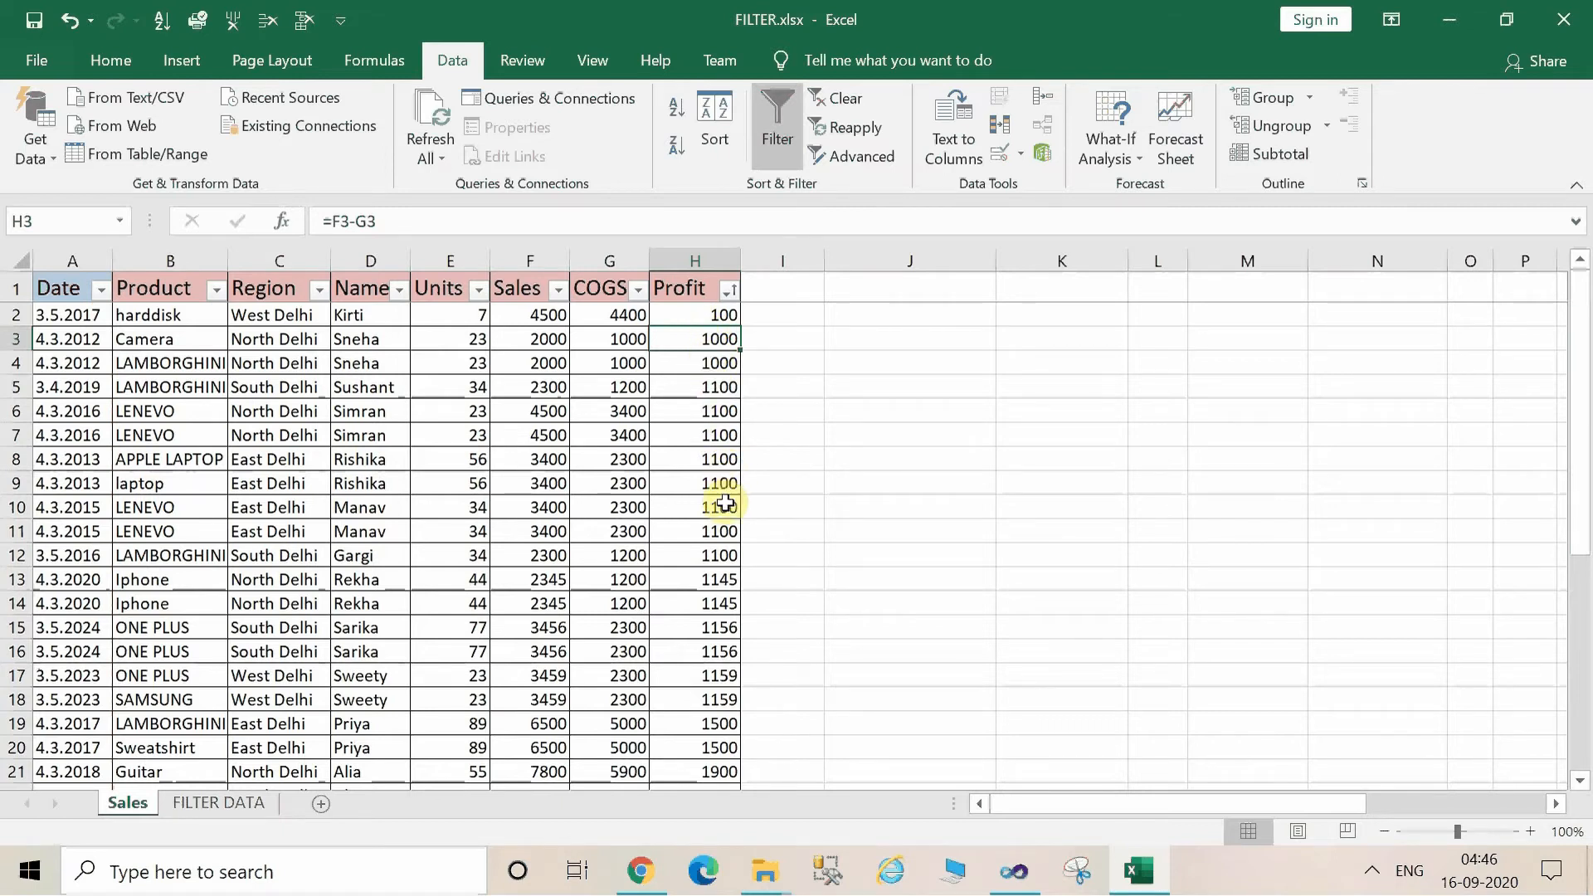
Sort the Sales table by the Profit column from largest to smallest, and clear the sort state.
{"action": "left_click", "coordinate": [727, 292]}
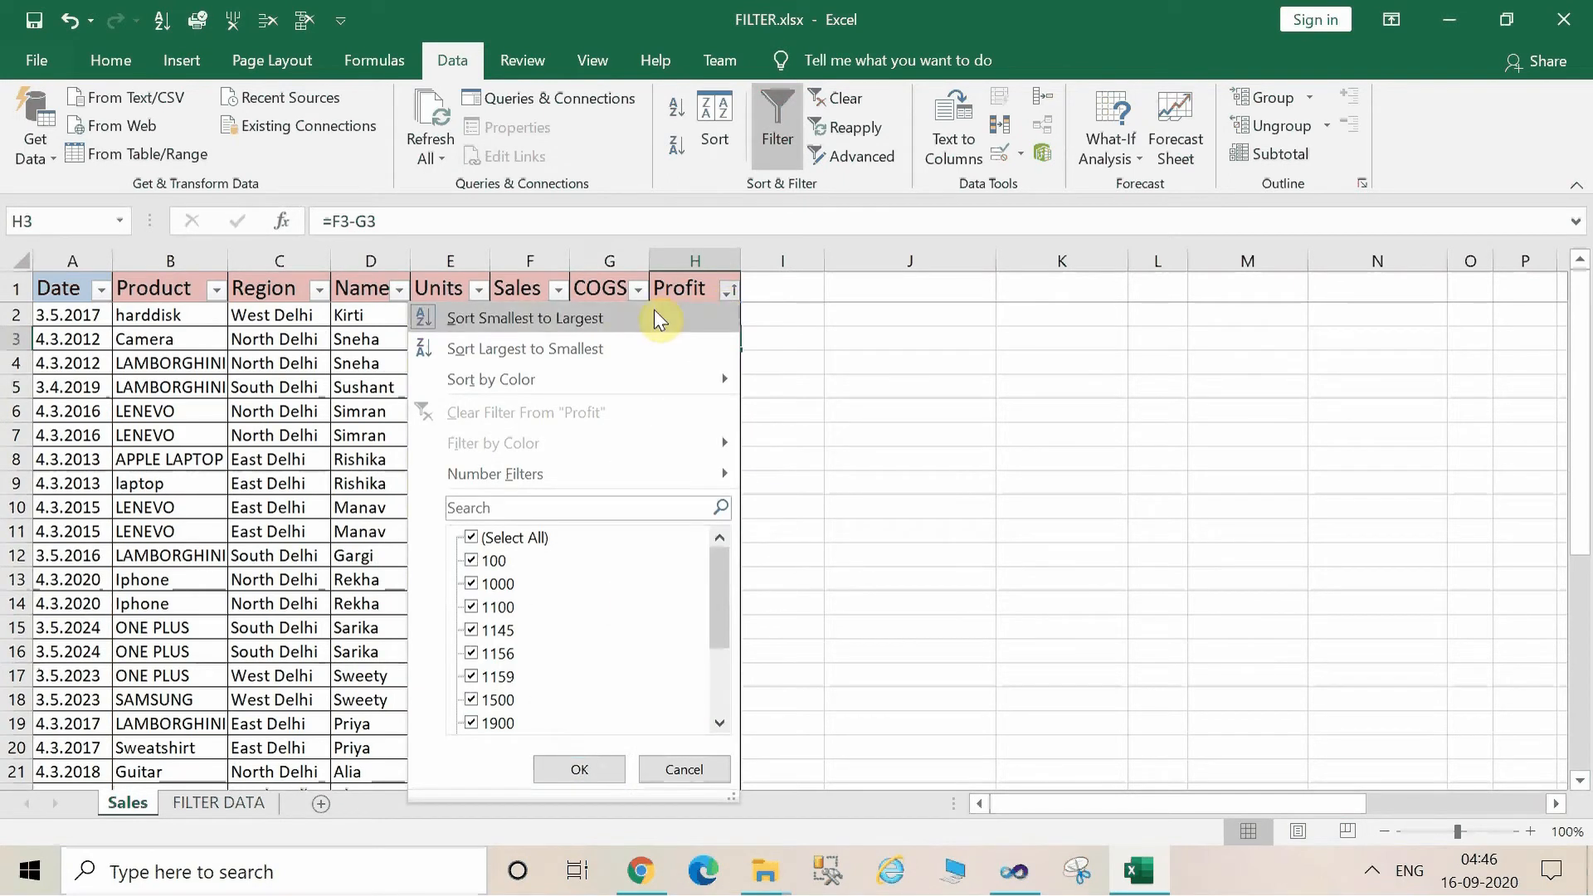
{"action": "left_click", "coordinate": [618, 349]}
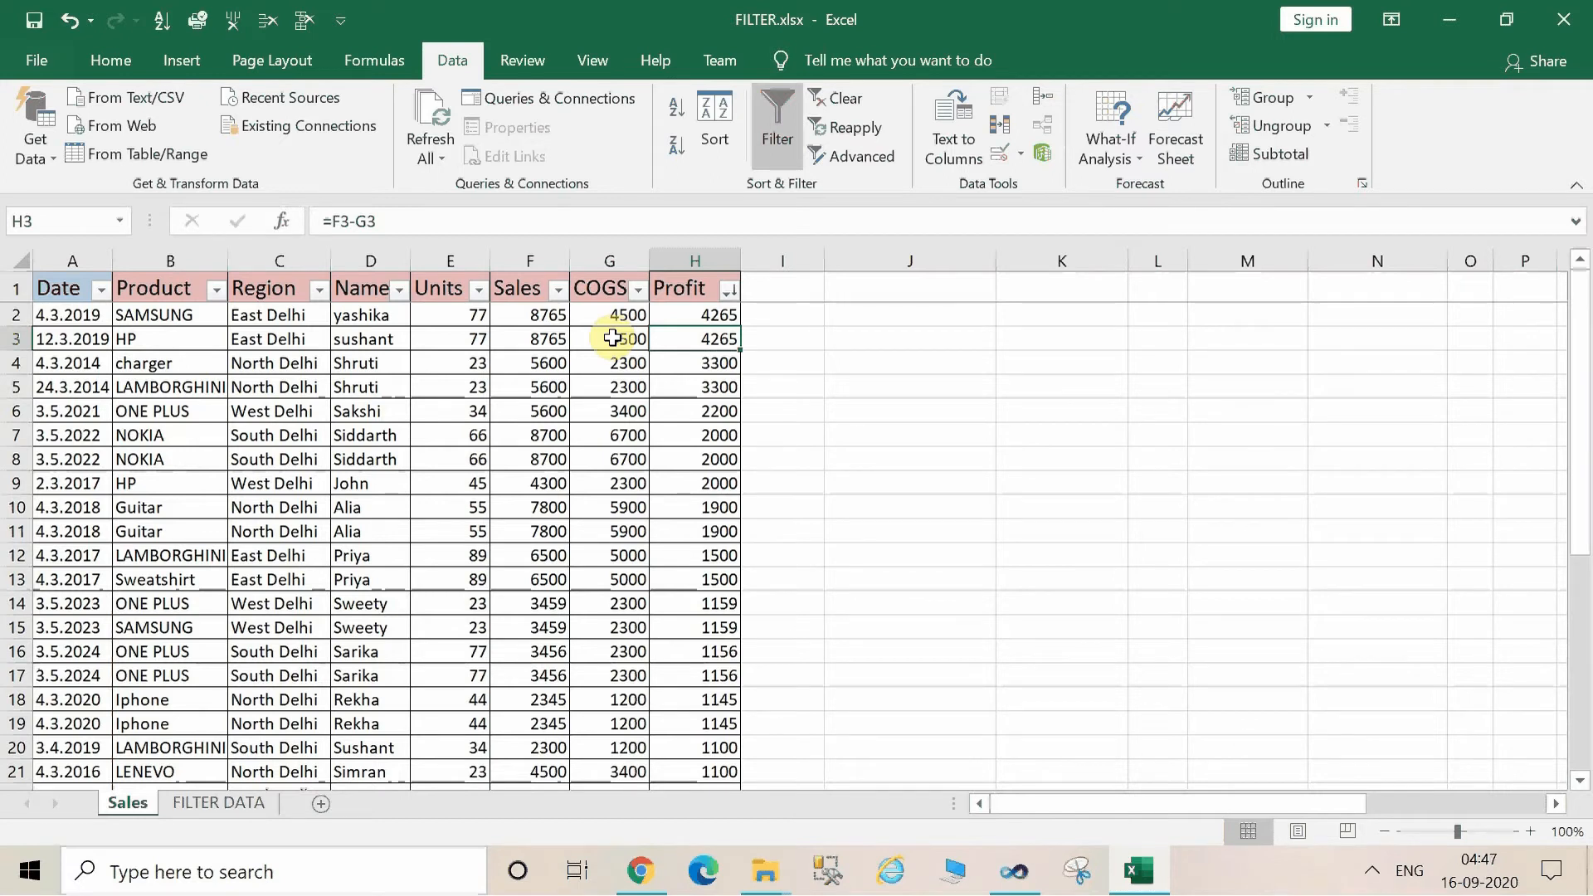
{"action": "left_click", "coordinate": [824, 107]}
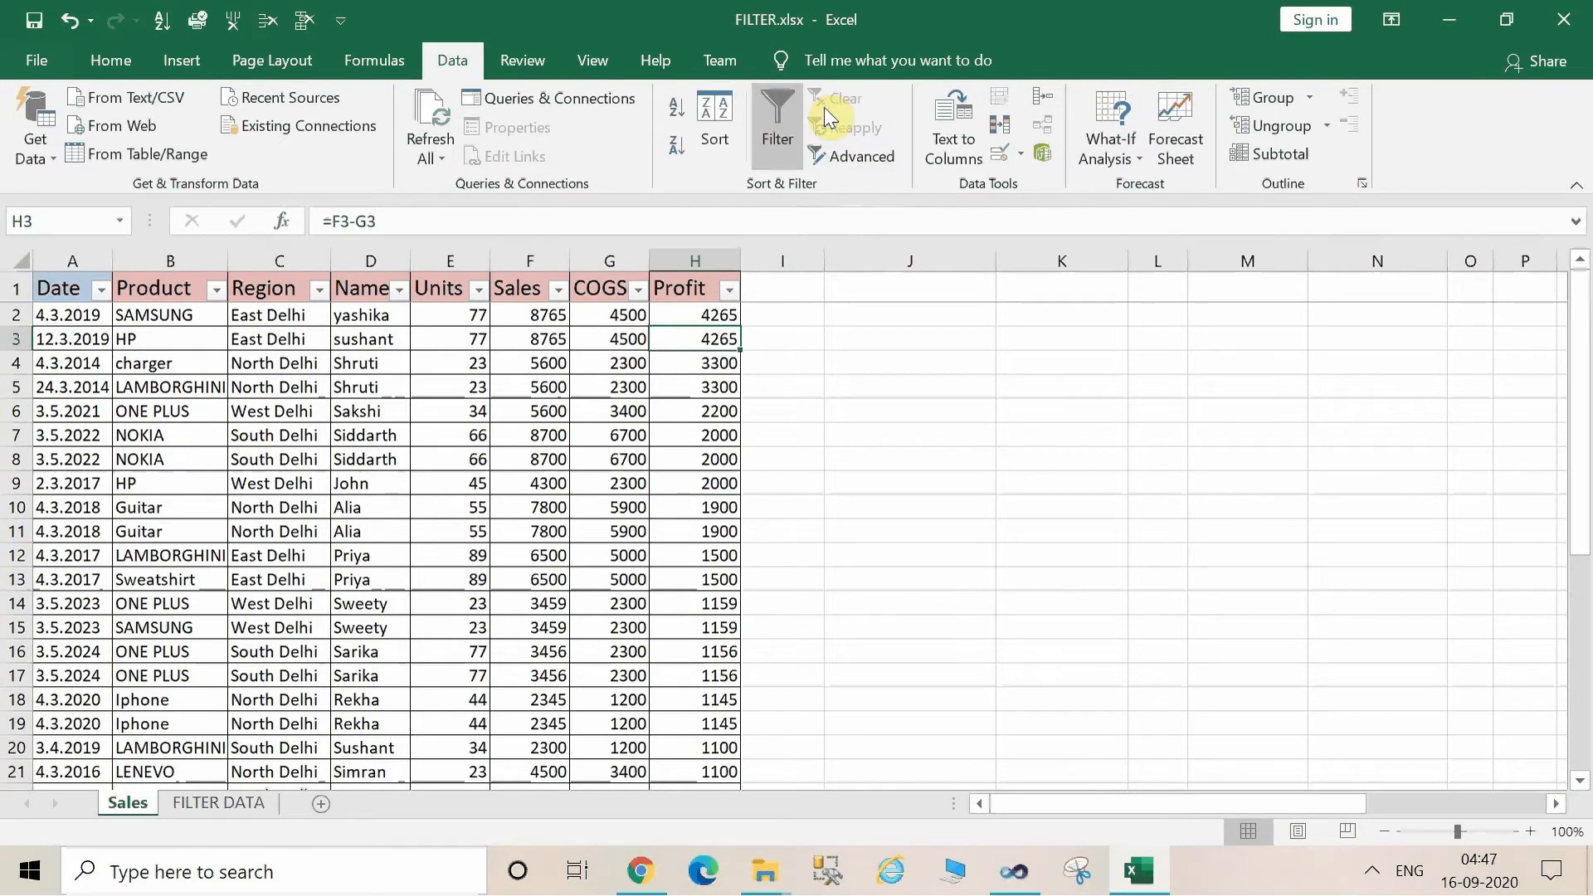
Filter the Profit column with a number filter for values less than 1200.
{"action": "left_click", "coordinate": [730, 291]}
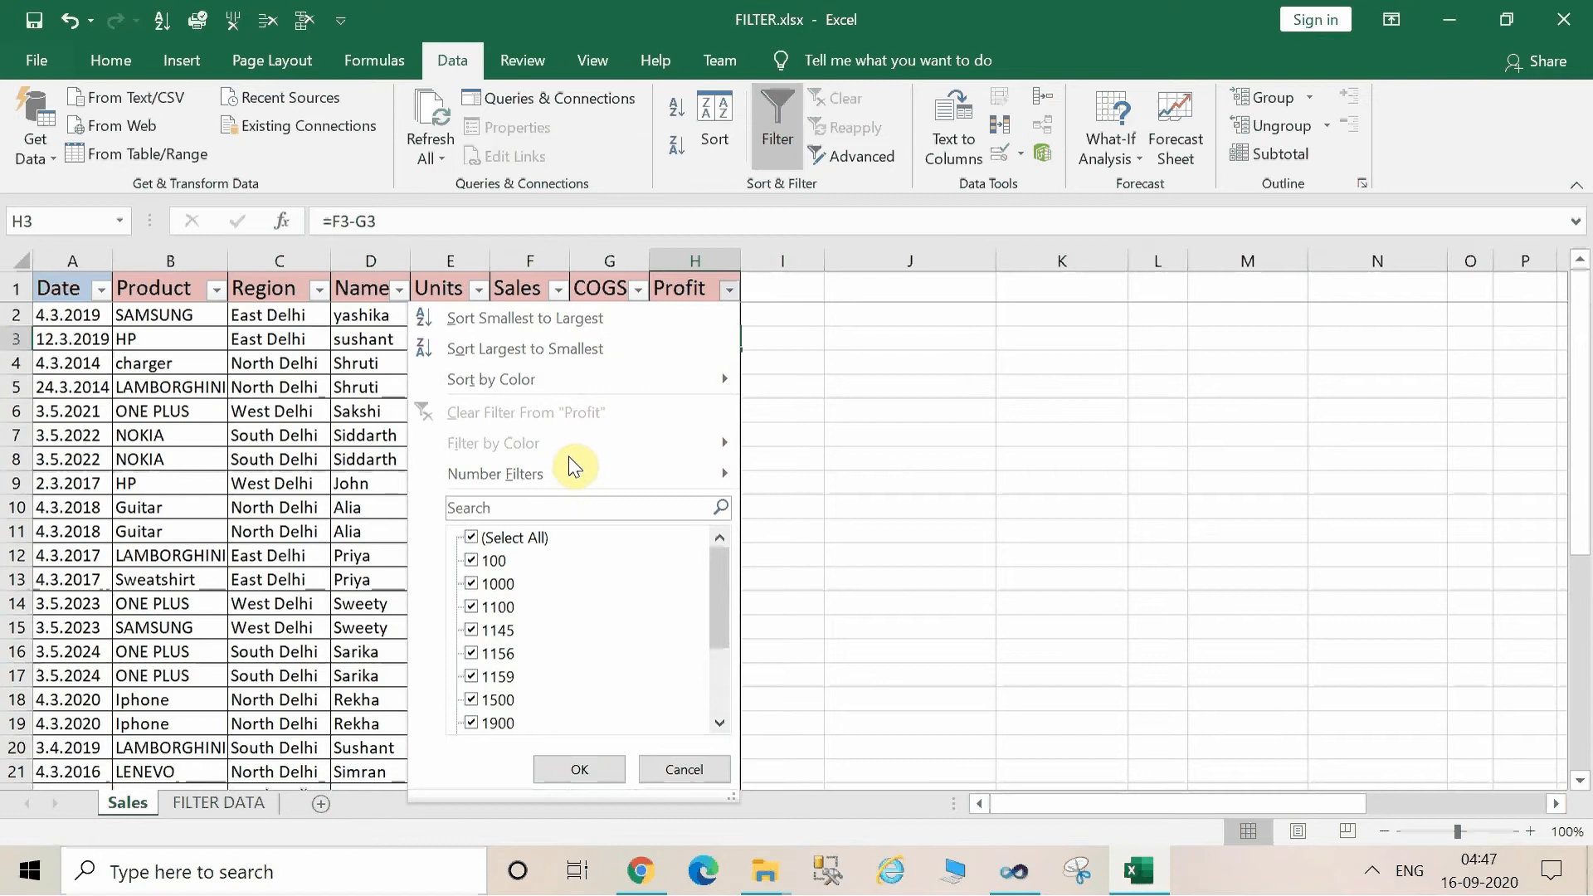
{"action": "mouse_move", "coordinate": [571, 460]}
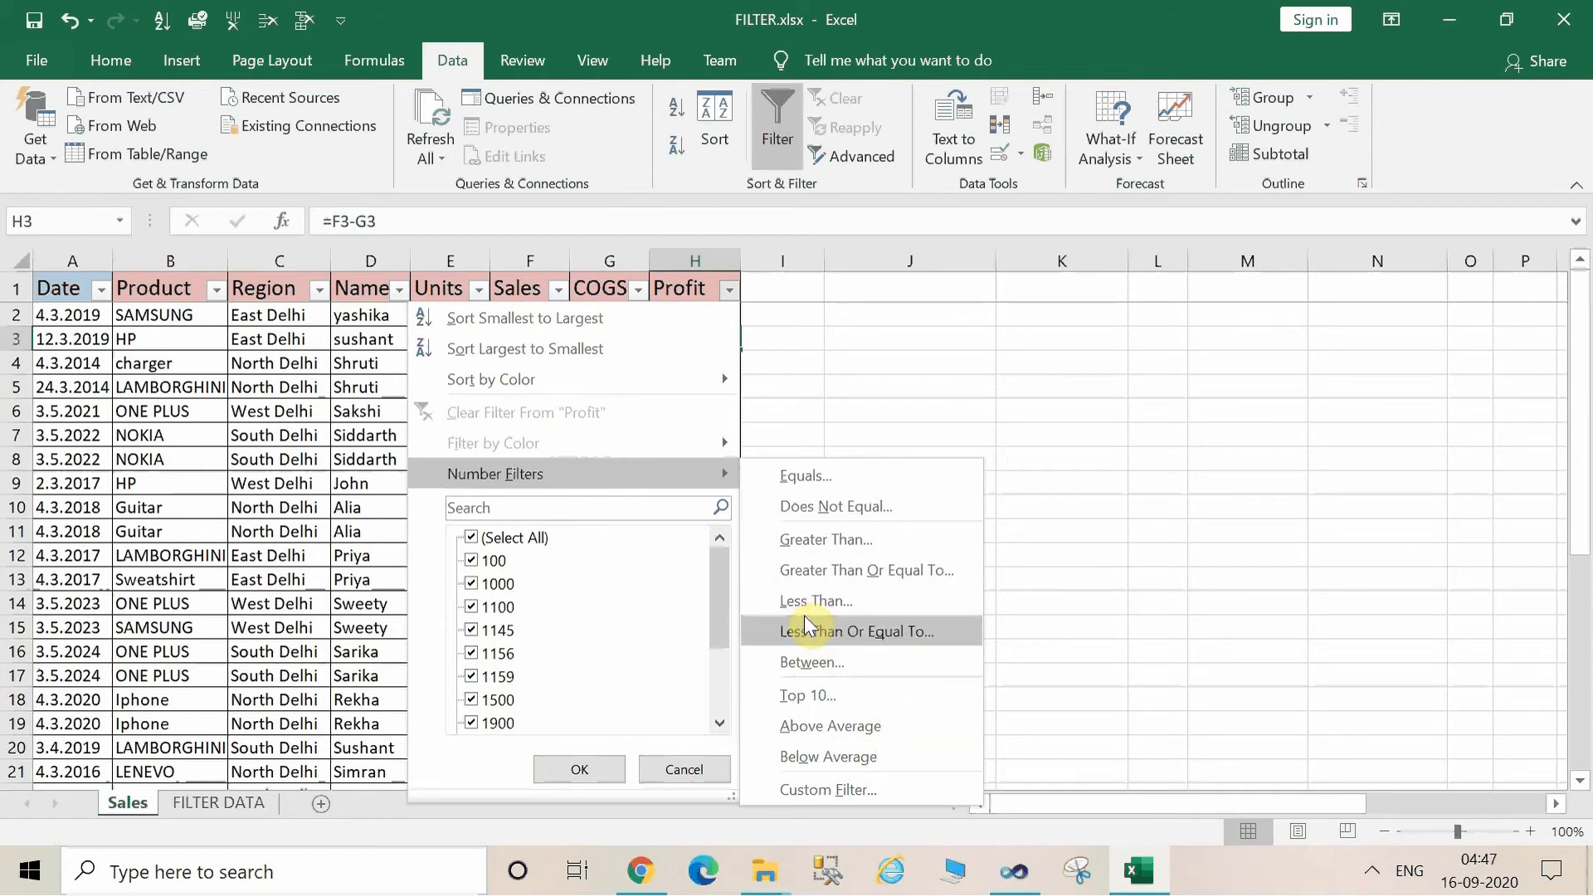
{"action": "left_click", "coordinate": [787, 597]}
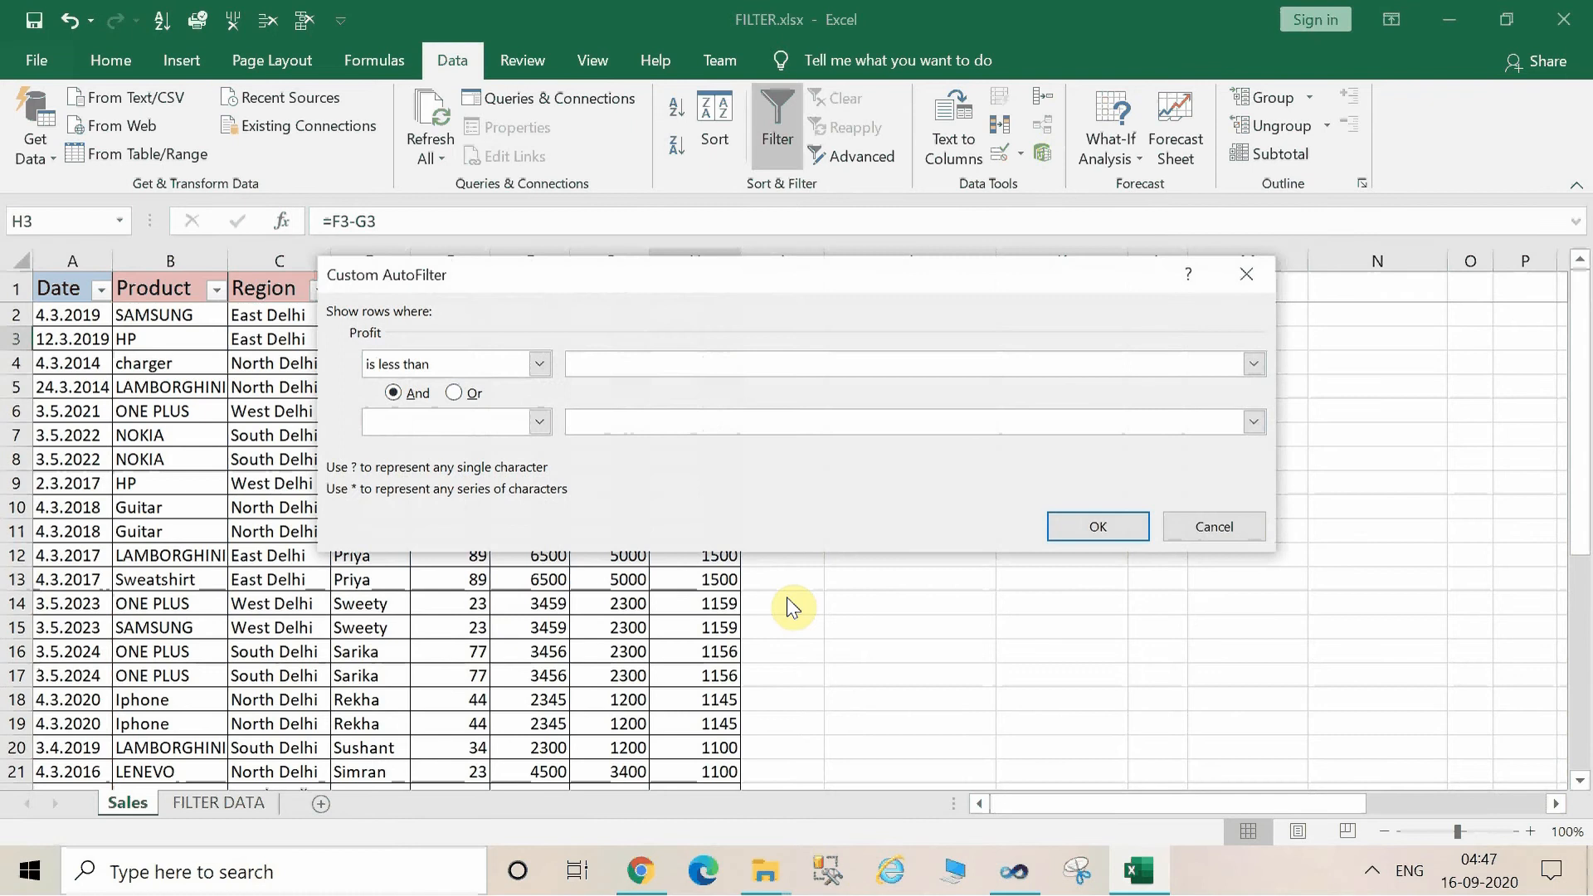
{"action": "type", "text": "1200"}
{"action": "left_click", "coordinate": [1094, 514]}
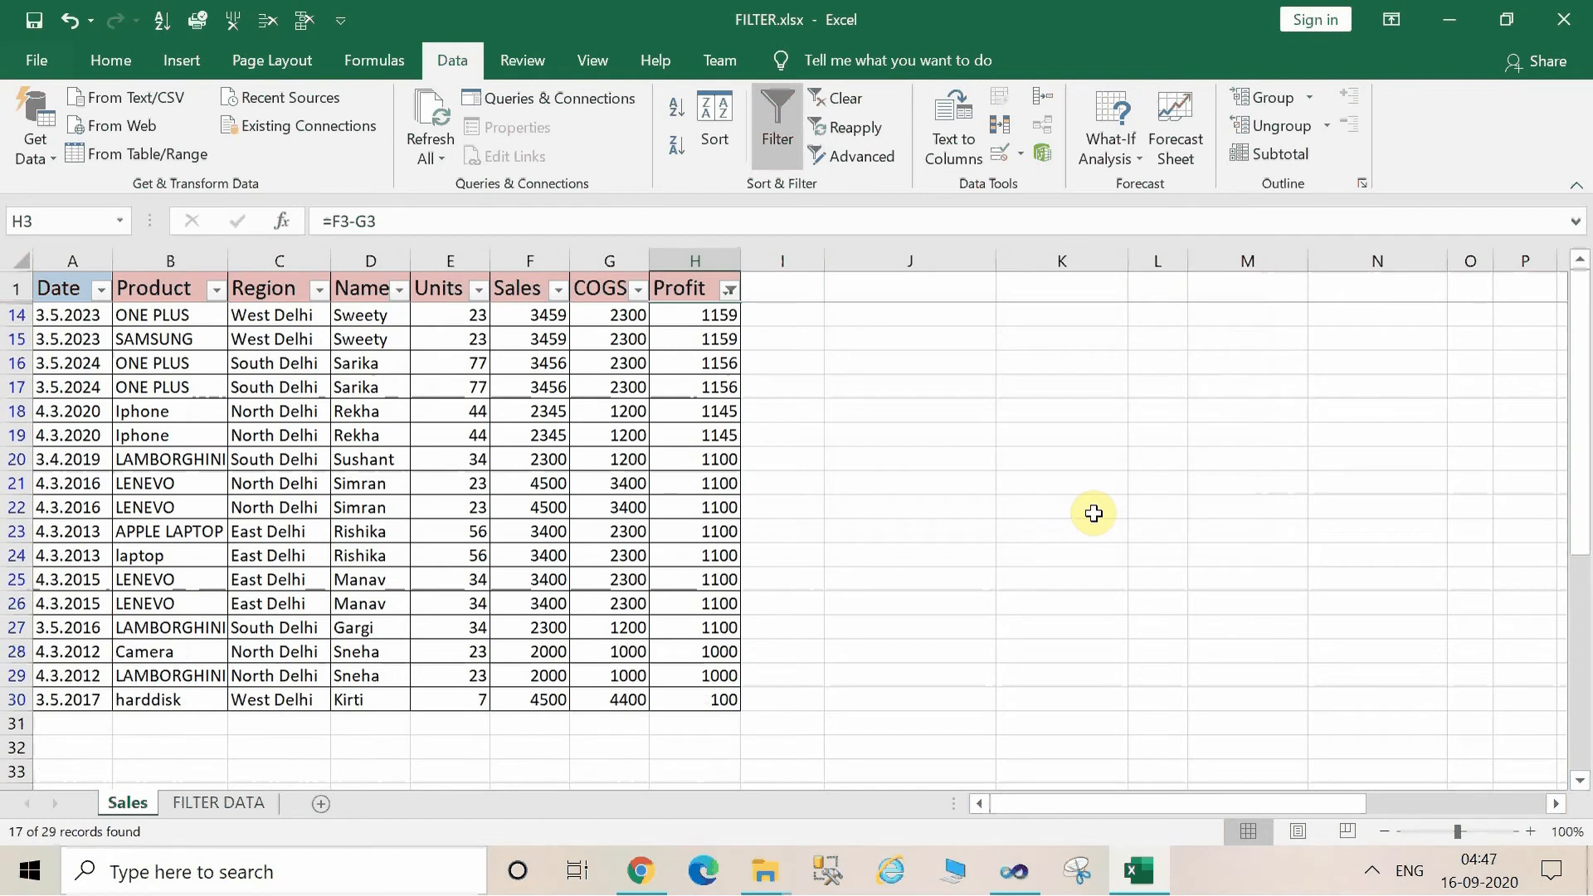
{"action": "left_click", "coordinate": [712, 312]}
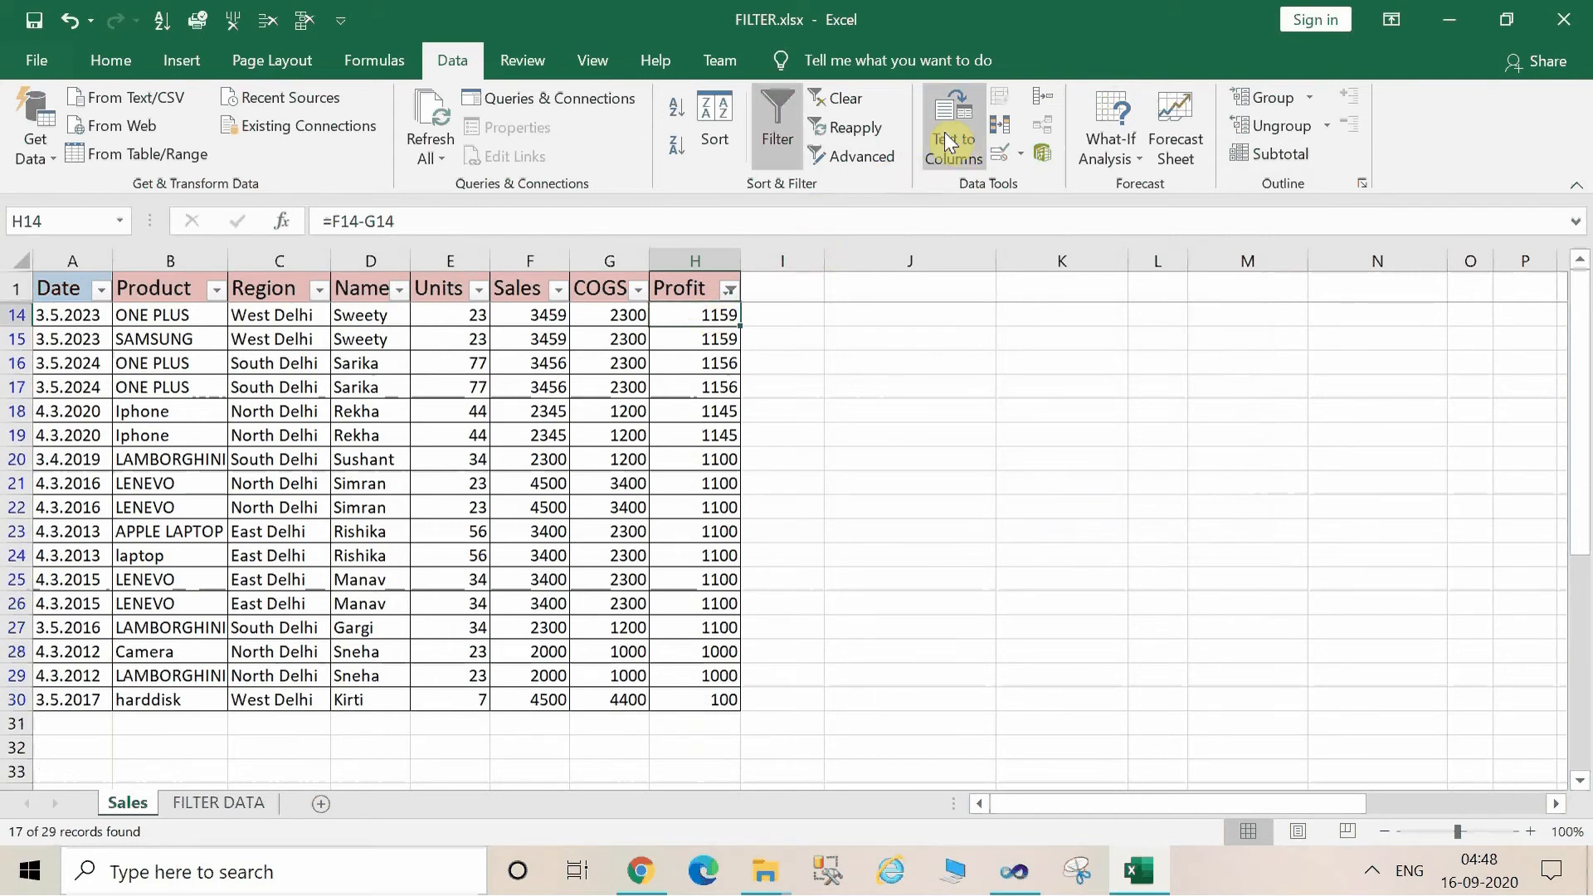
Clear the Profit filter and apply a text filter on the Name column for names beginning with S.
{"action": "left_click", "coordinate": [869, 103]}
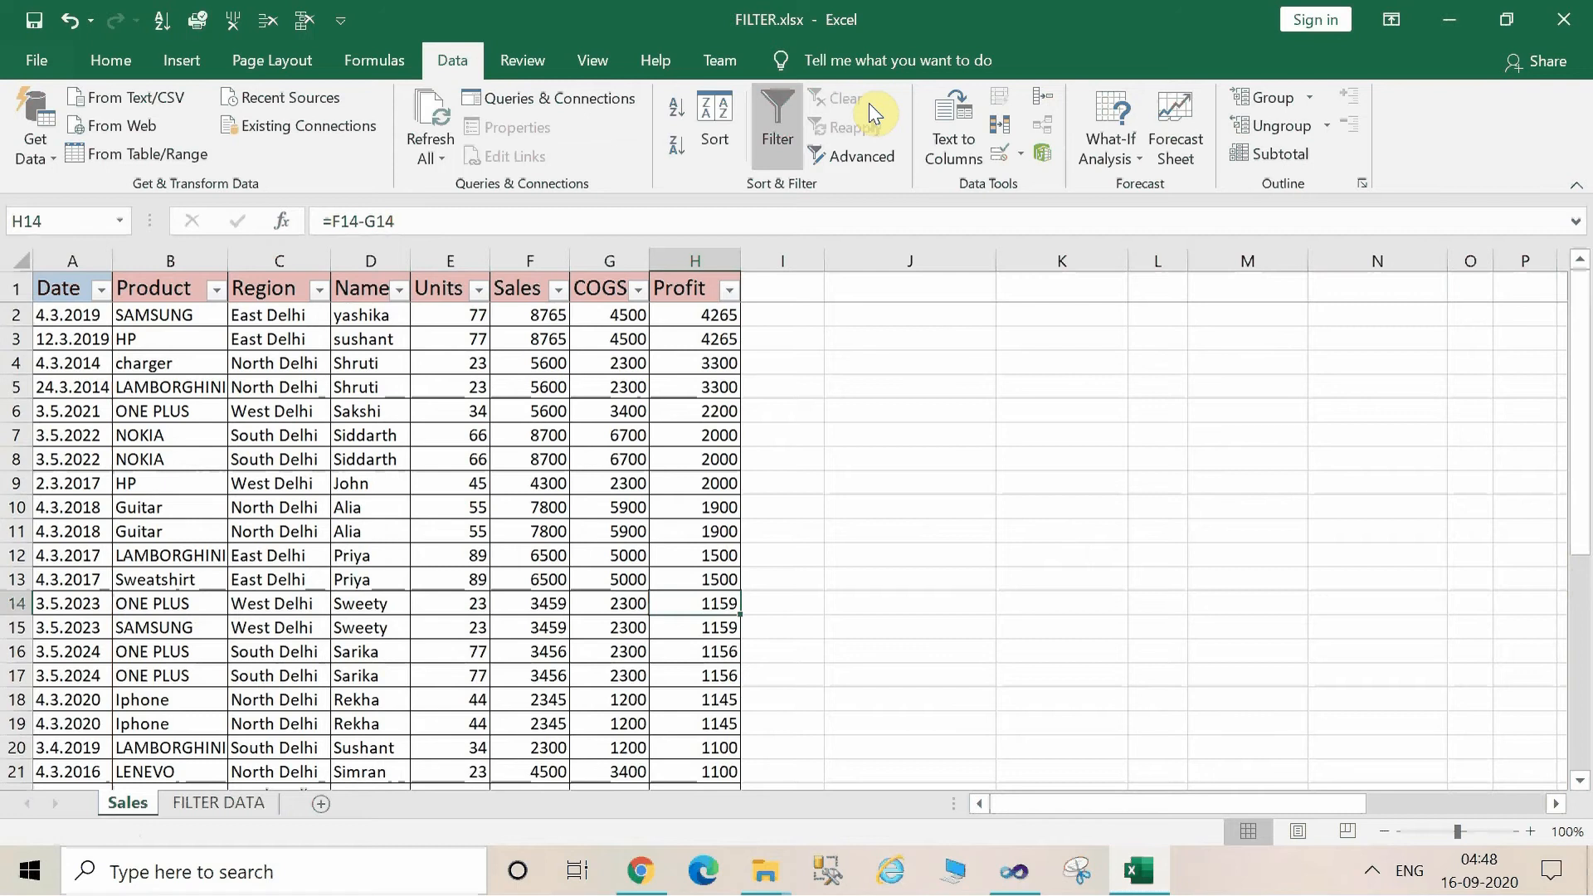
{"action": "left_click", "coordinate": [400, 408]}
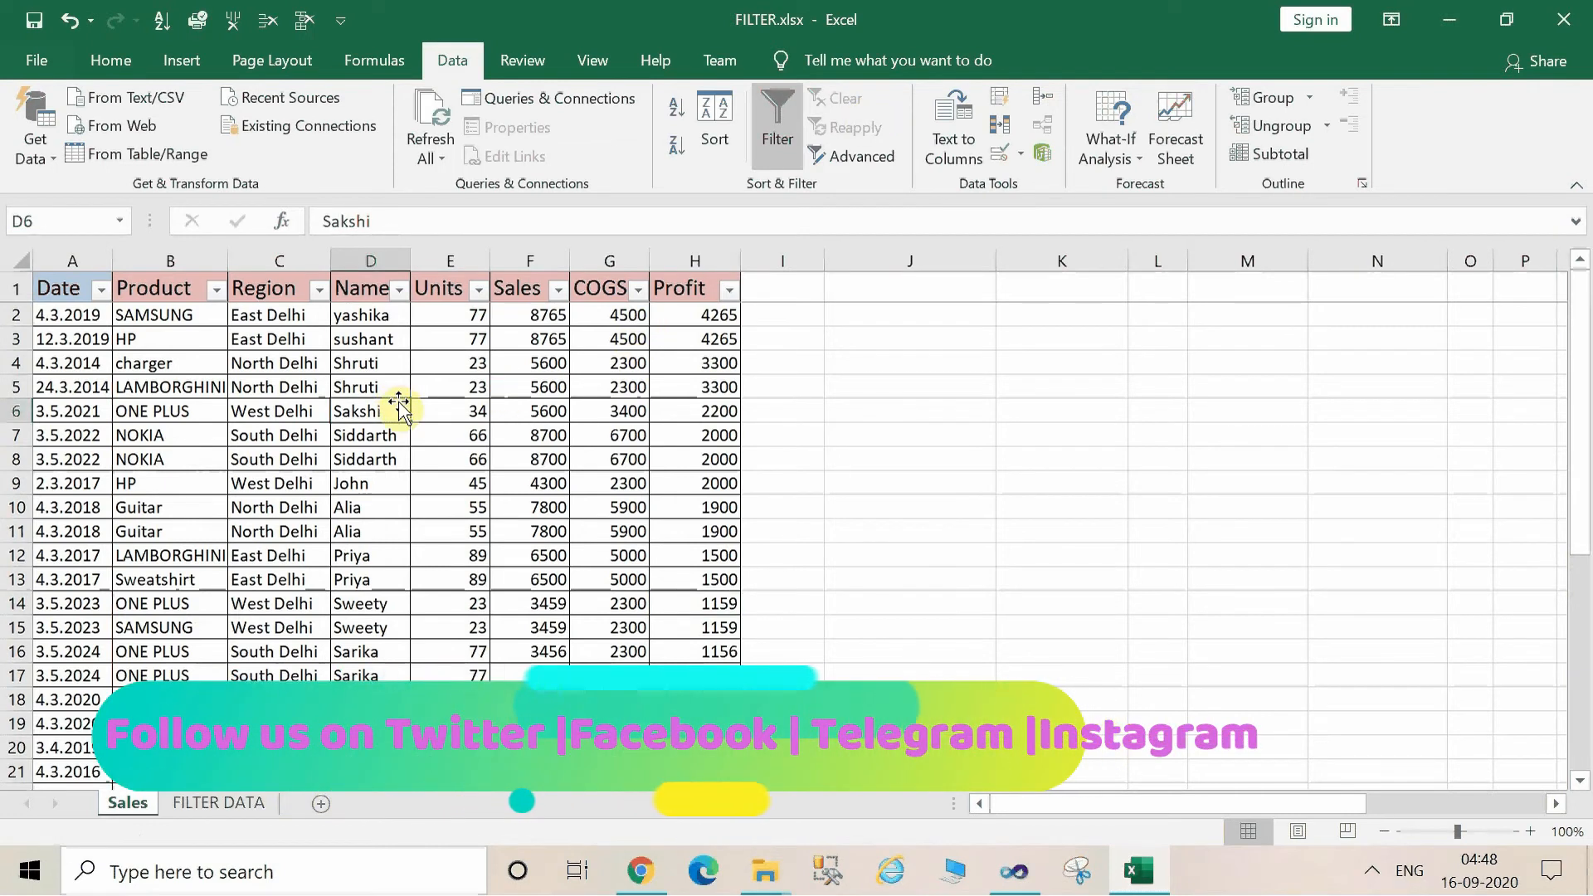
{"action": "left_click", "coordinate": [399, 289]}
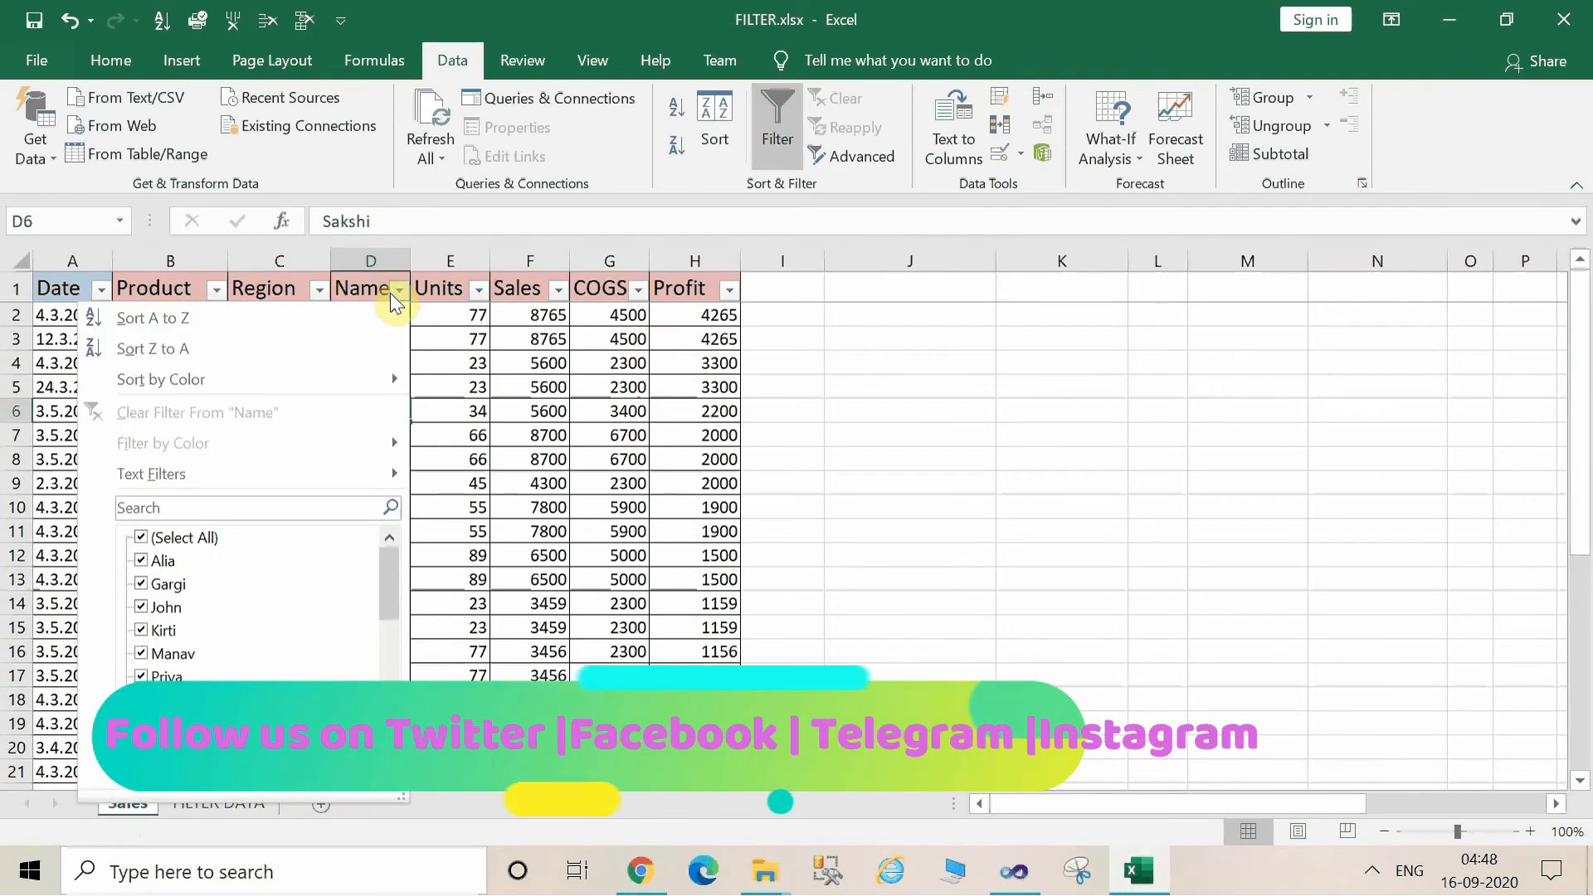
{"action": "mouse_move", "coordinate": [385, 471]}
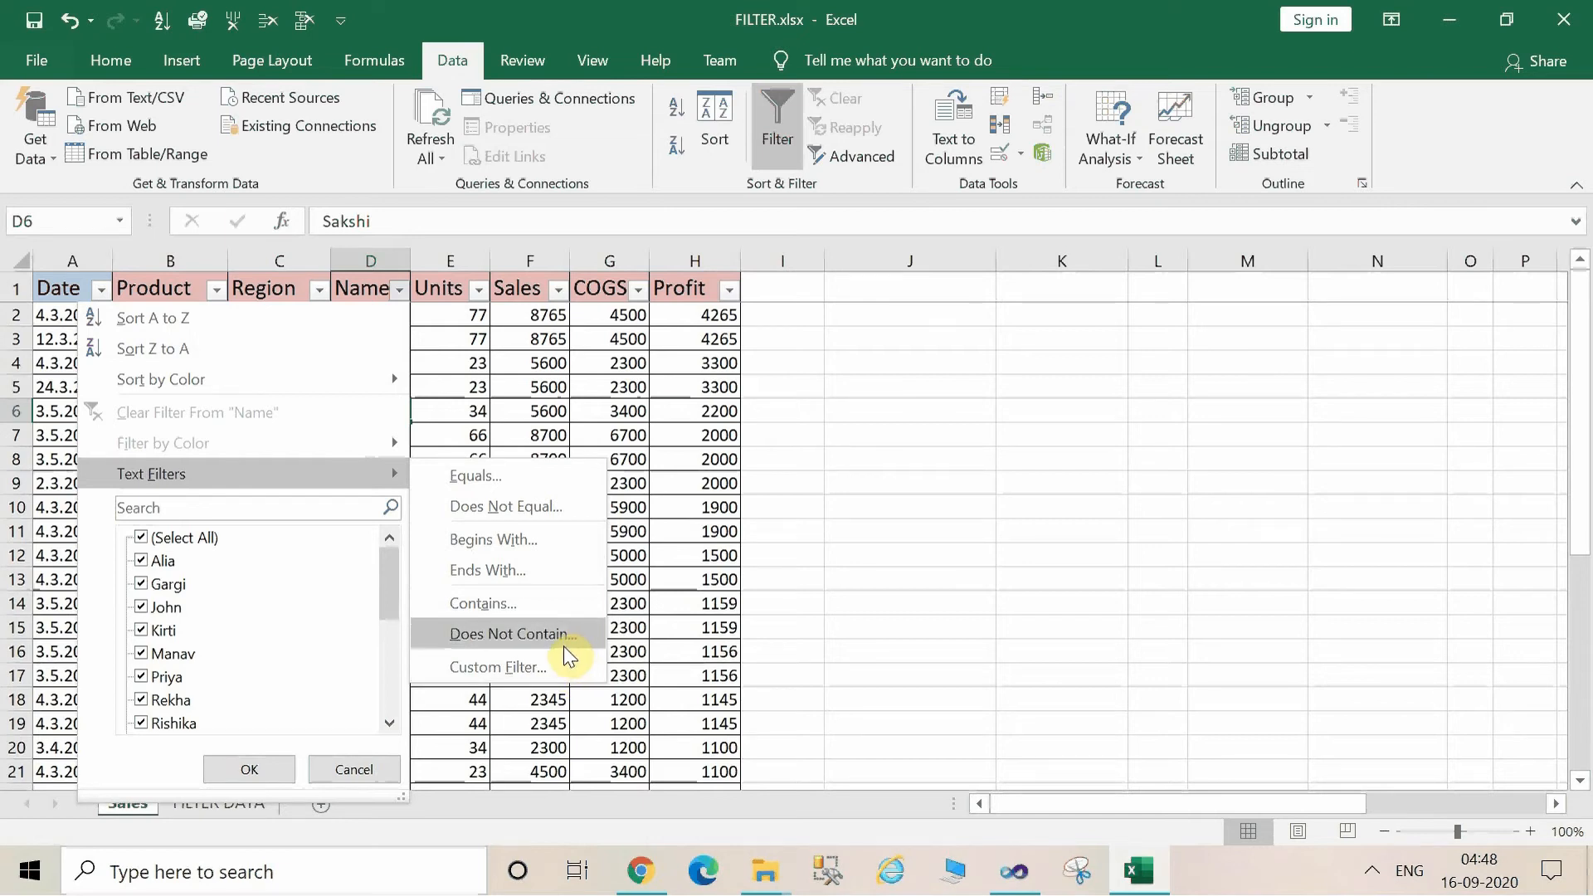
{"action": "left_click", "coordinate": [509, 549]}
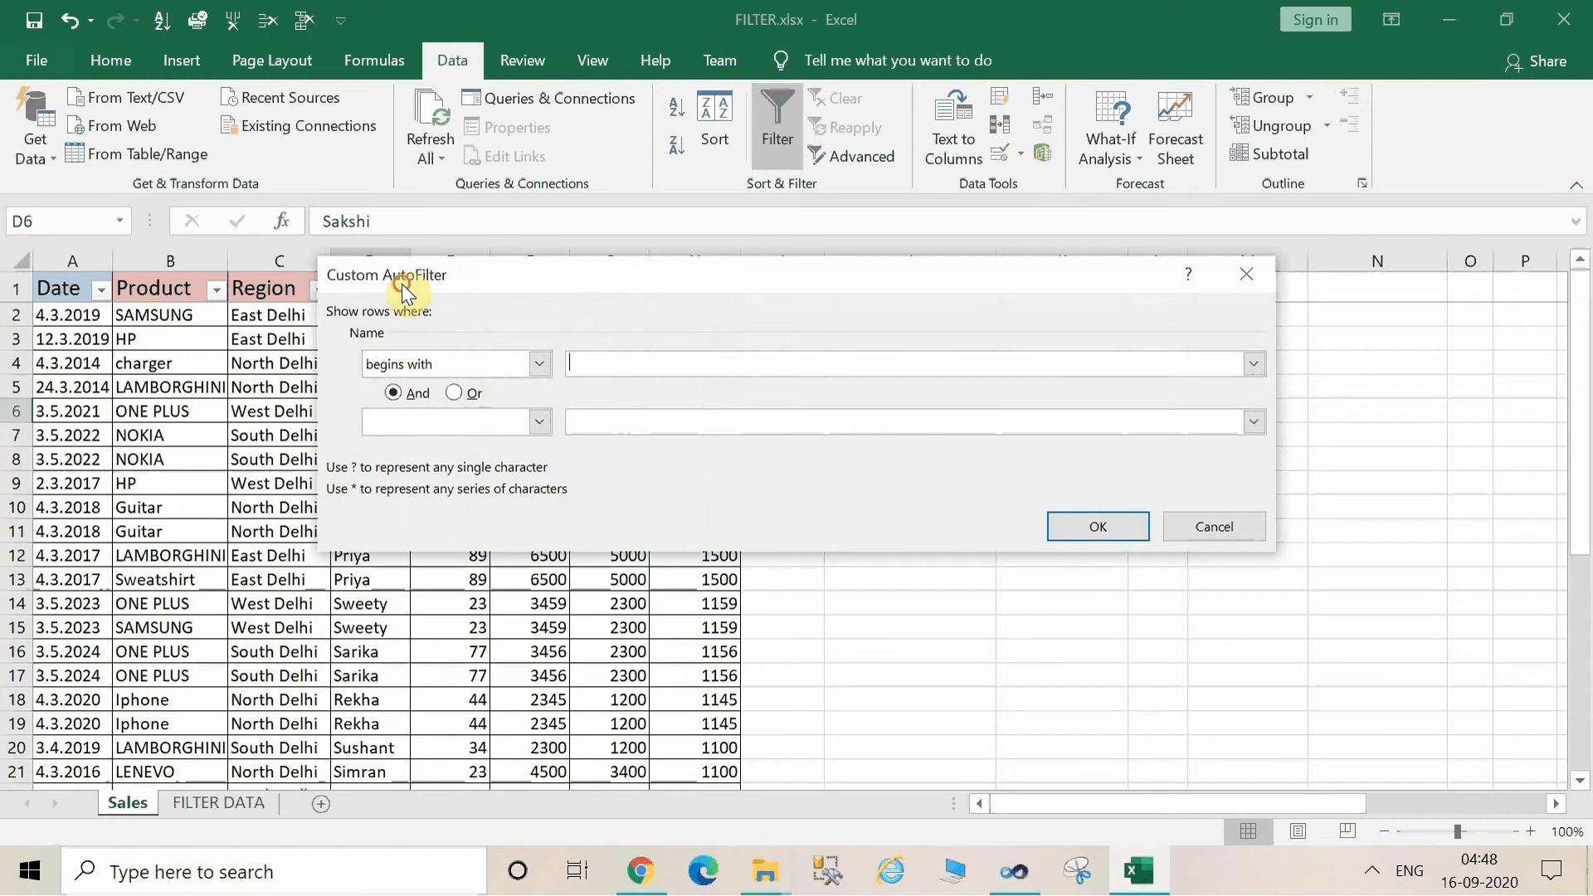
{"action": "left_click_drag", "start_coordinate": [402, 284], "coordinate": [734, 335]}
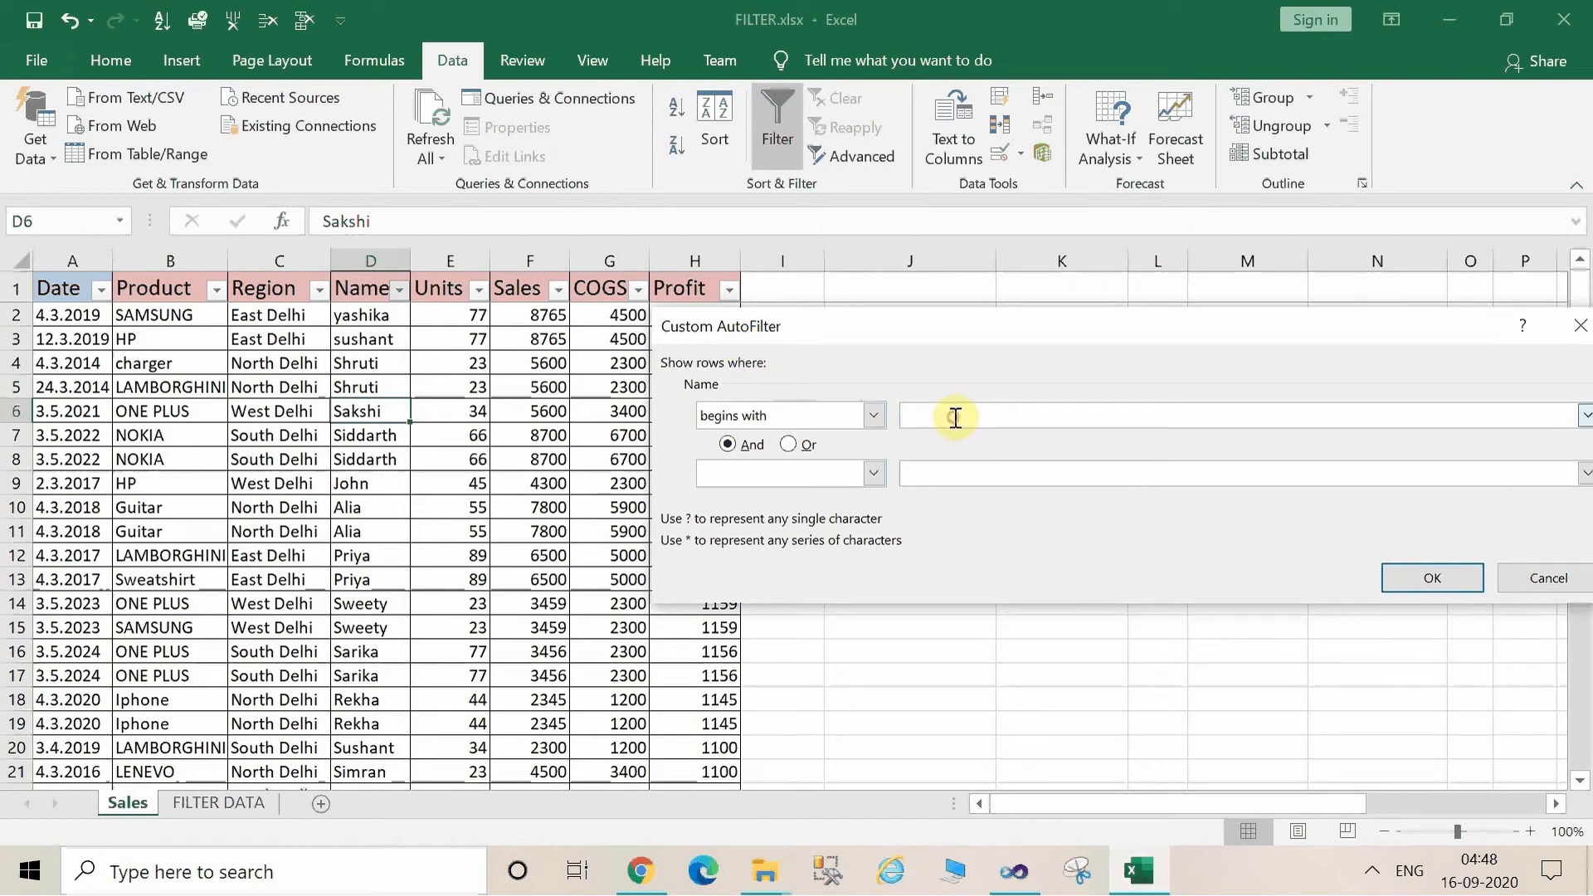
{"action": "type", "text": "S"}
{"action": "left_click", "coordinate": [1433, 585]}
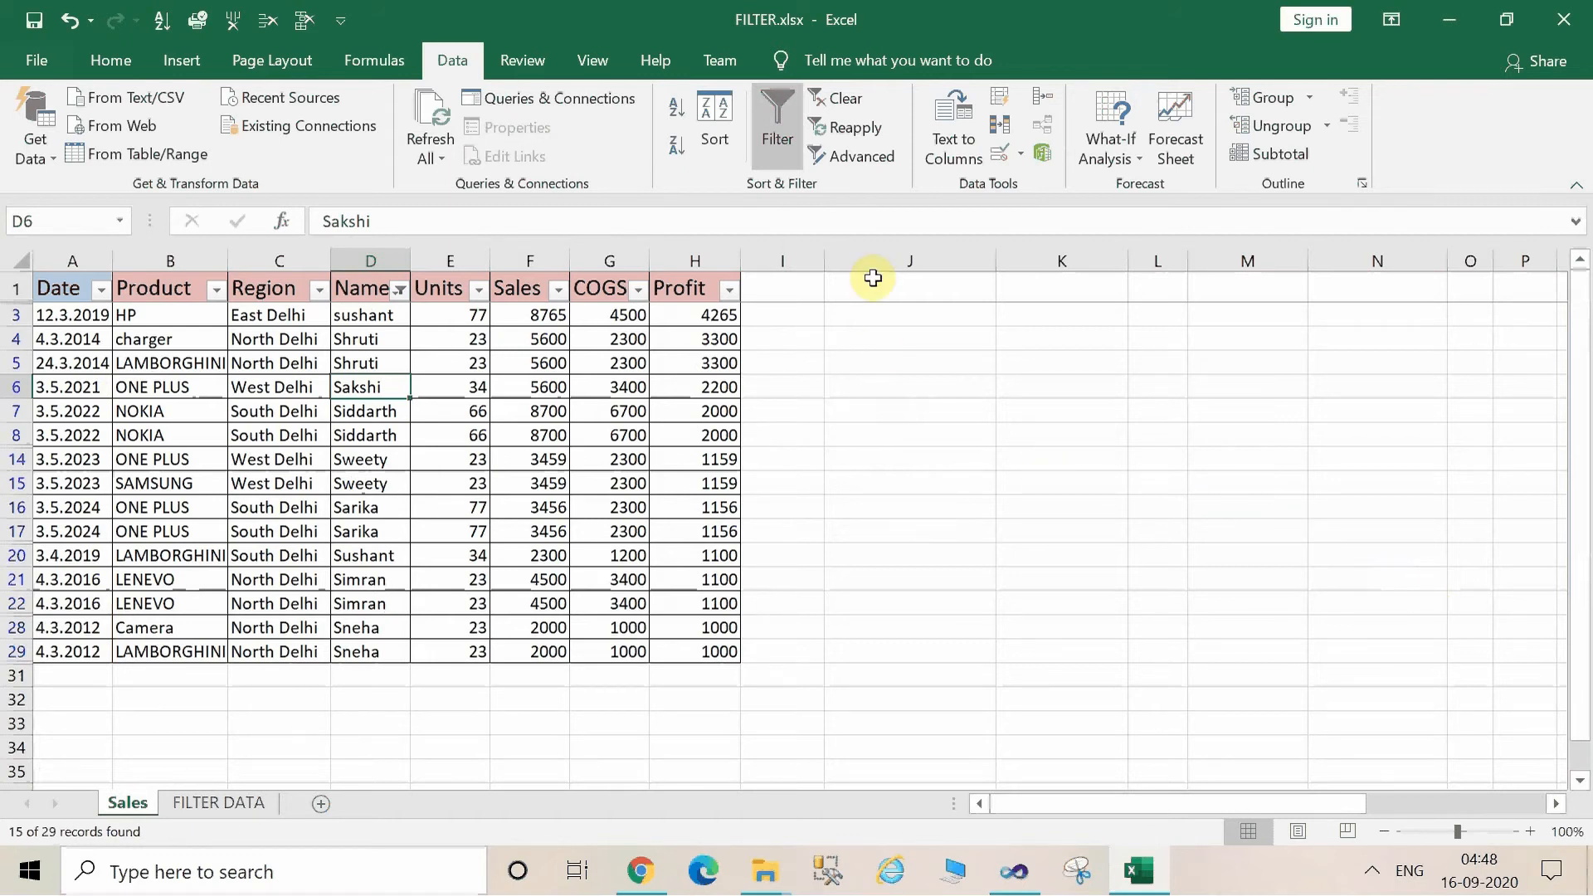
Clear the Name filter and filter the Date column by searching for 2020 within its filter.
{"action": "left_click", "coordinate": [823, 107]}
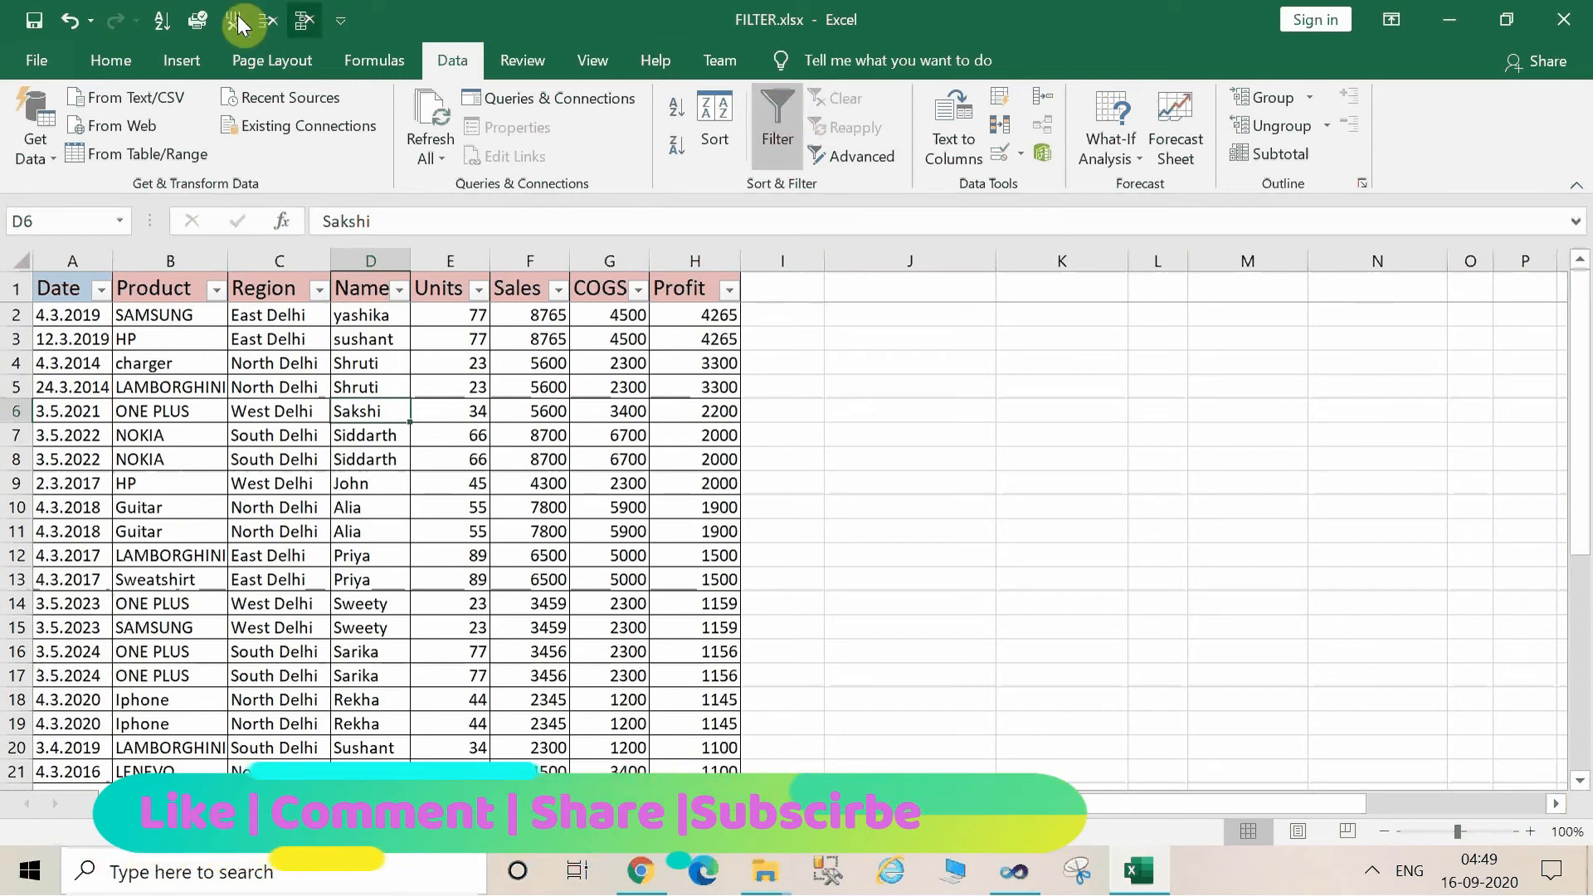
{"action": "left_click", "coordinate": [101, 290]}
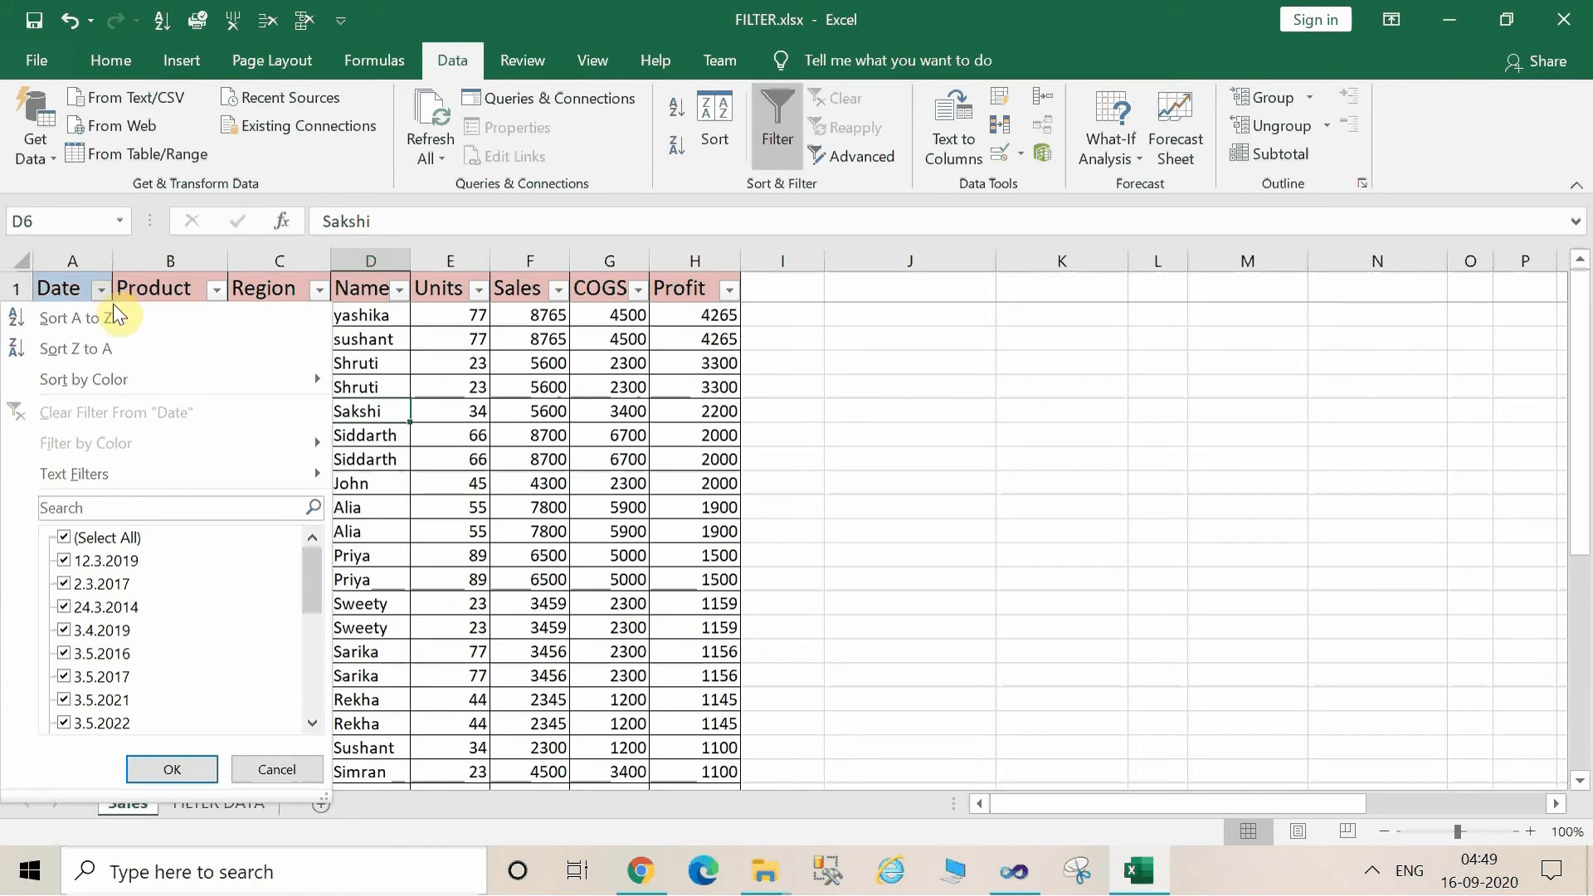
{"action": "left_click", "coordinate": [109, 501]}
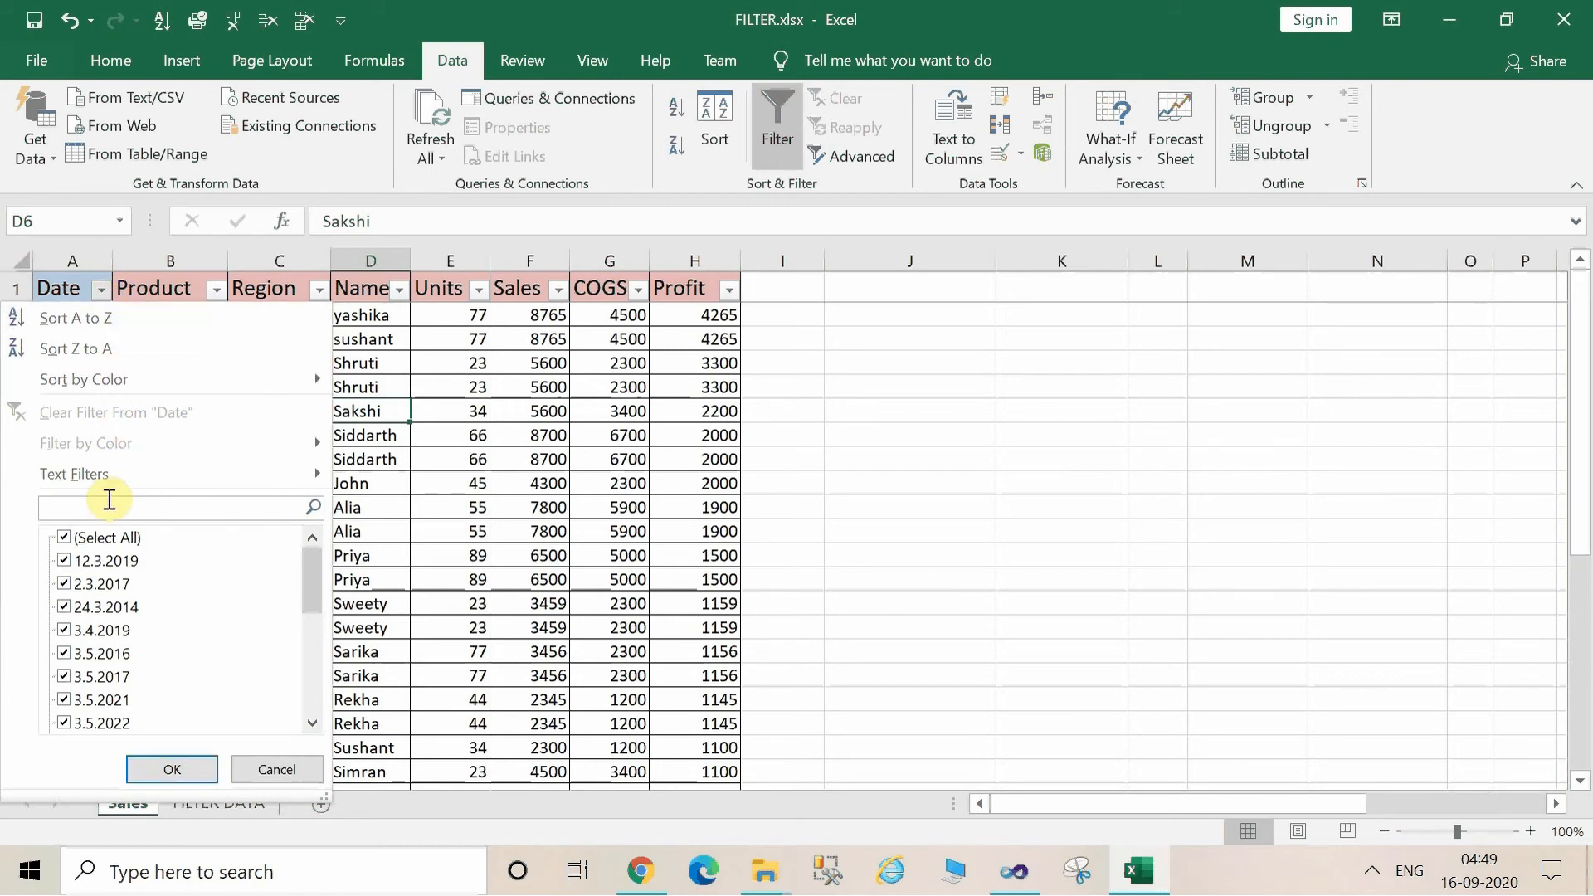
{"action": "type", "text": "2020"}
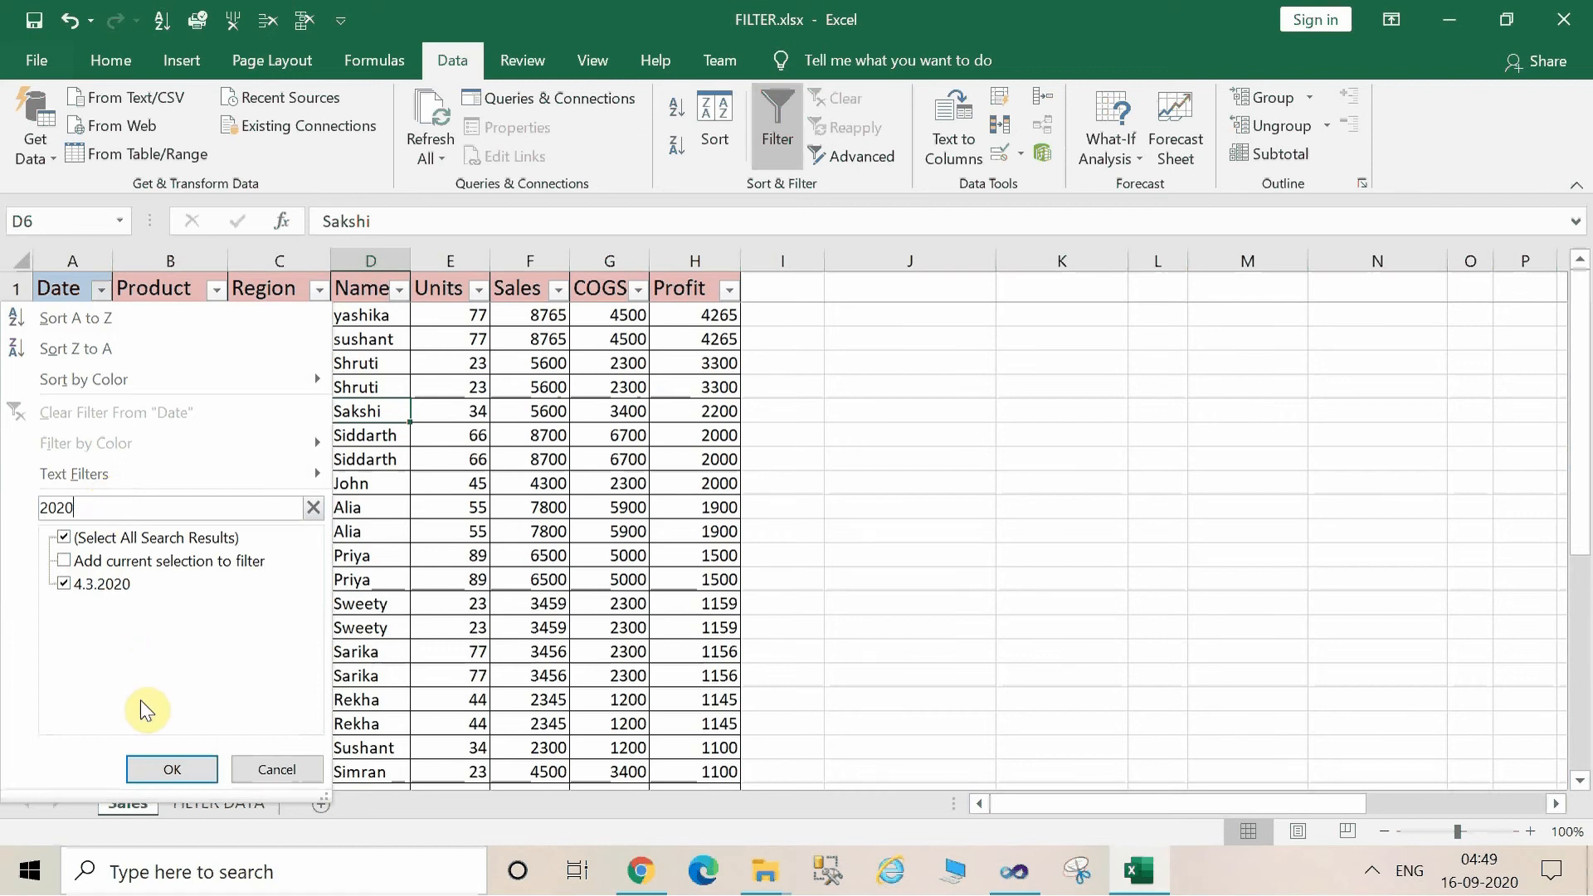
{"action": "left_click", "coordinate": [166, 769]}
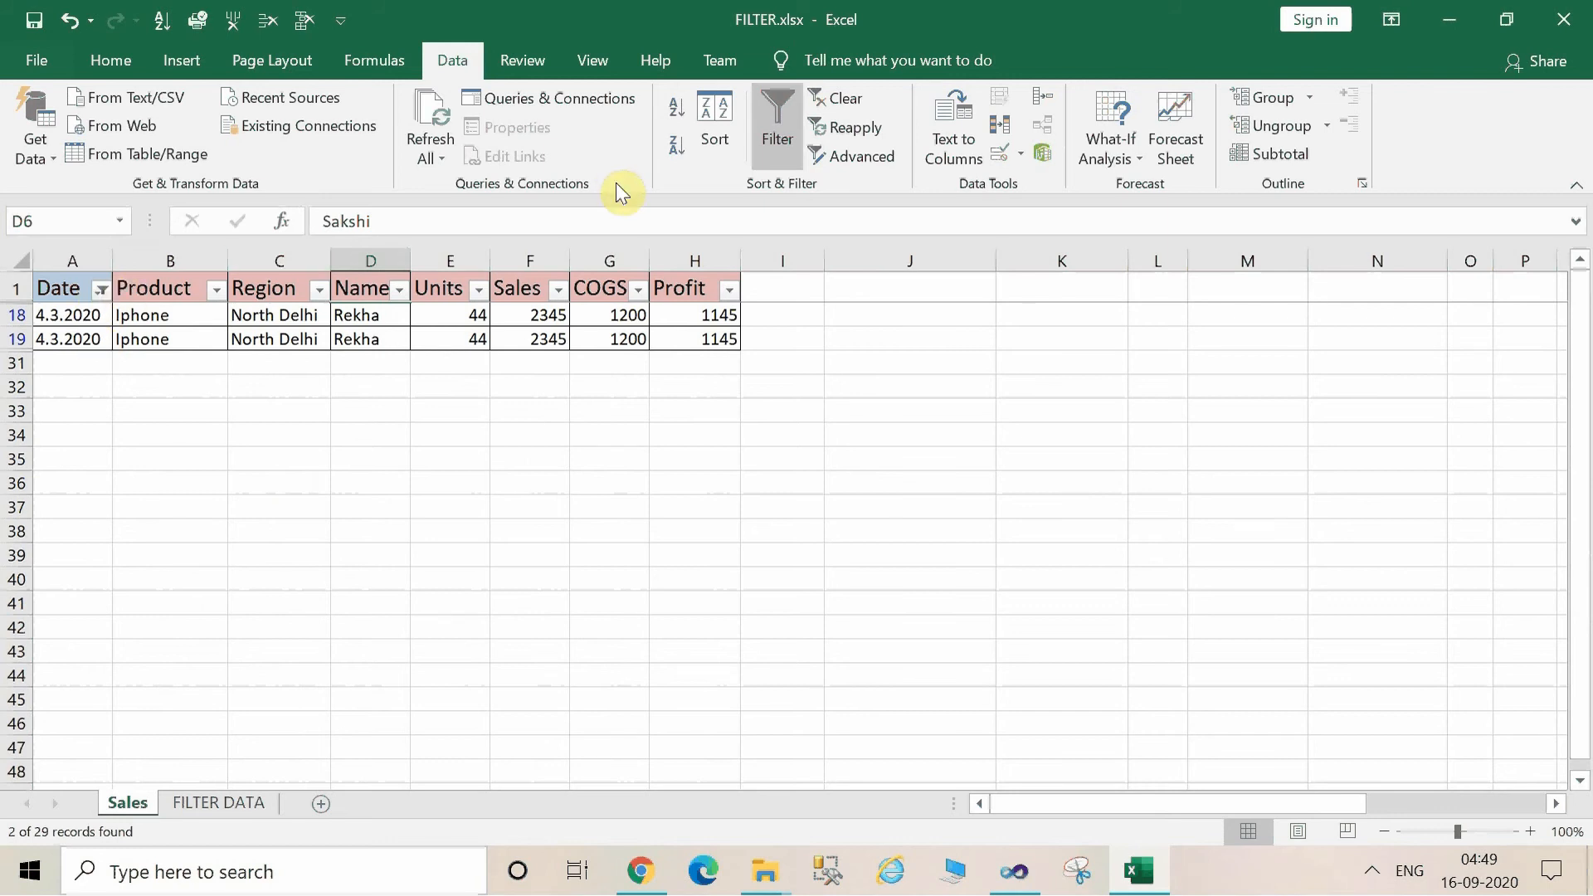
Clear the 2020 filter and try a text filter on the Date column for dates beginning with 2019.
{"action": "left_click", "coordinate": [852, 102]}
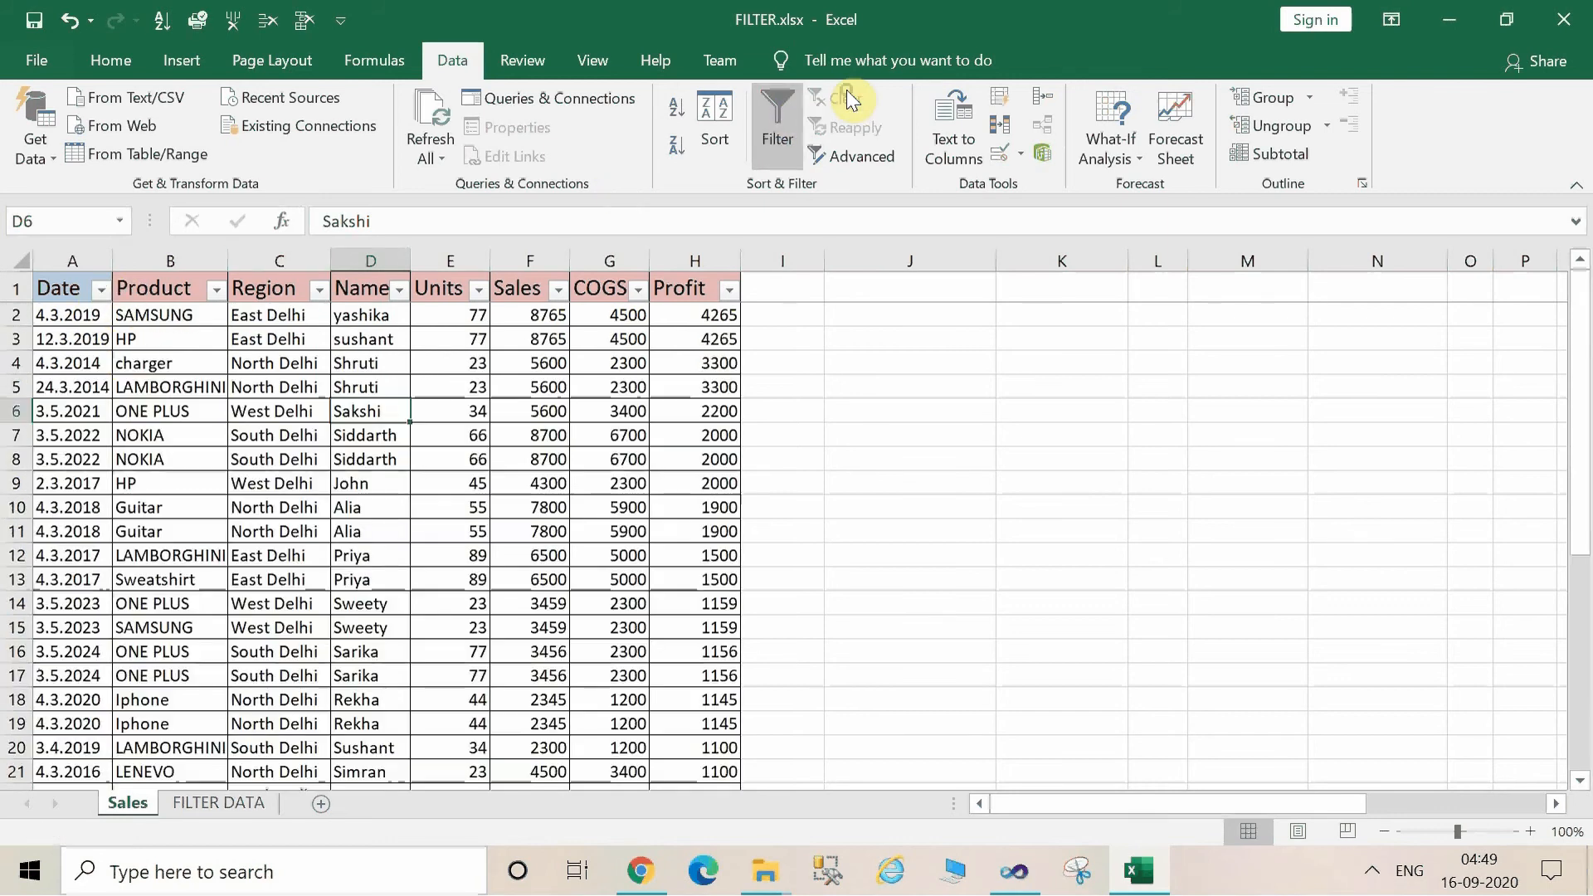
{"action": "left_click", "coordinate": [102, 290]}
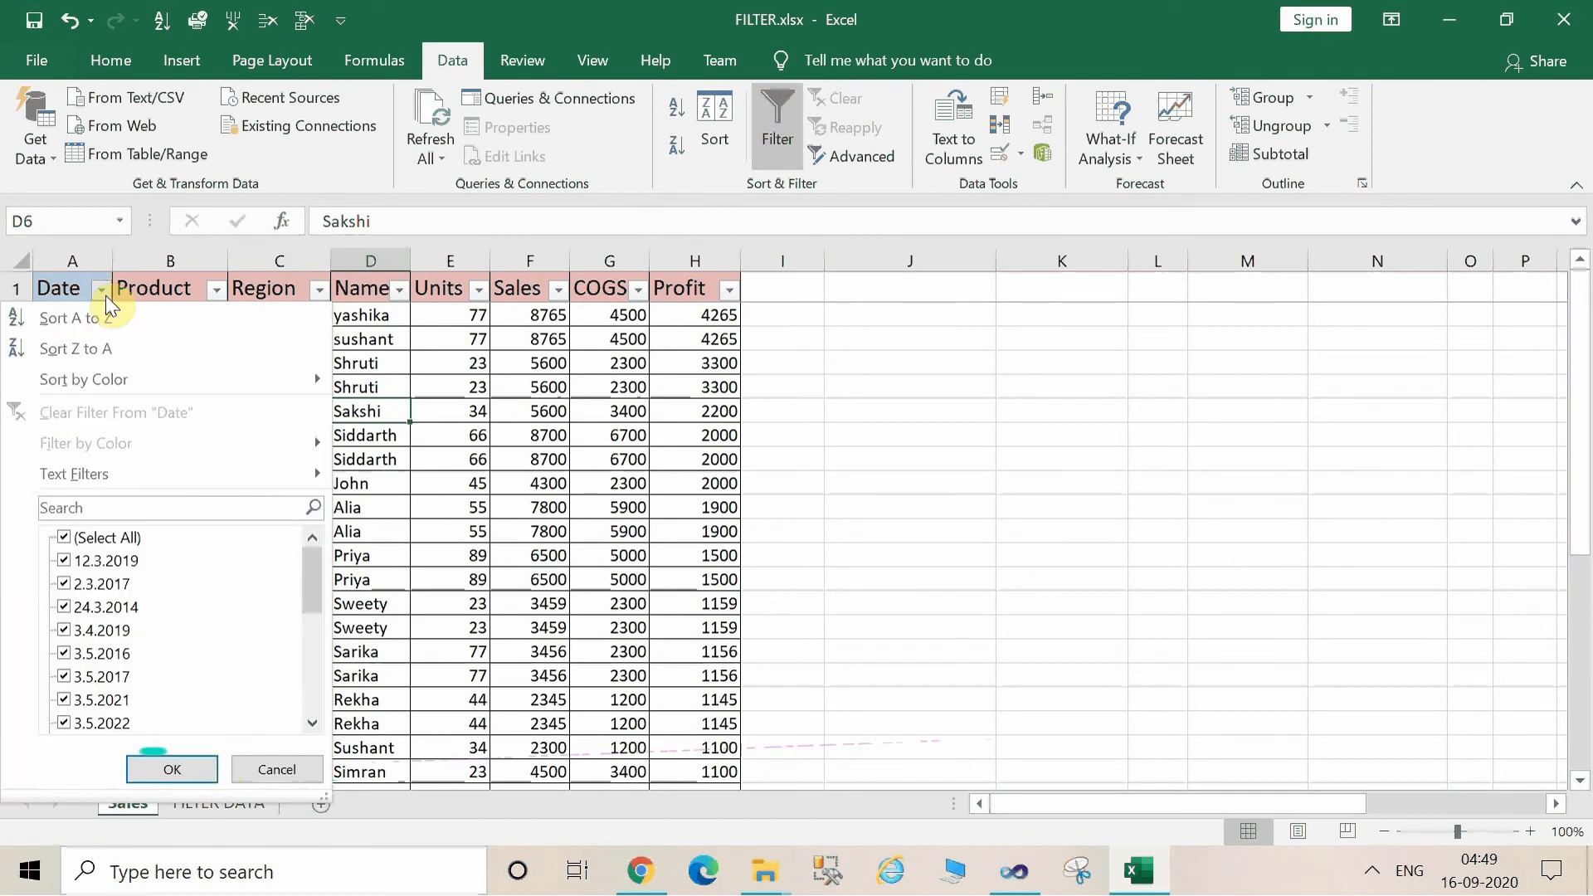
{"action": "mouse_move", "coordinate": [181, 476]}
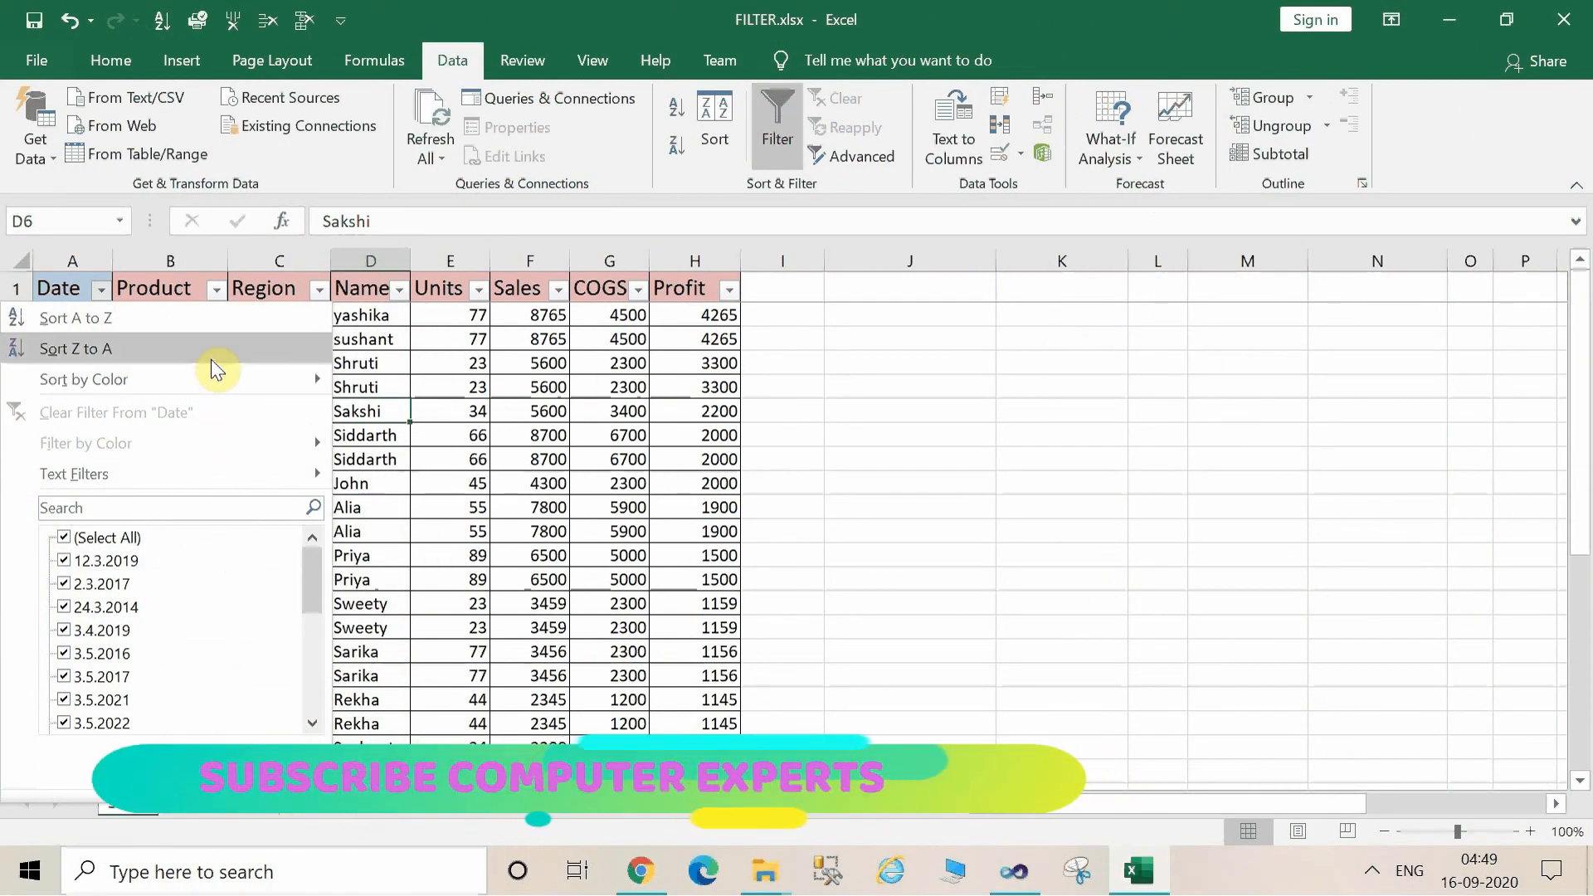
{"action": "mouse_move", "coordinate": [248, 485]}
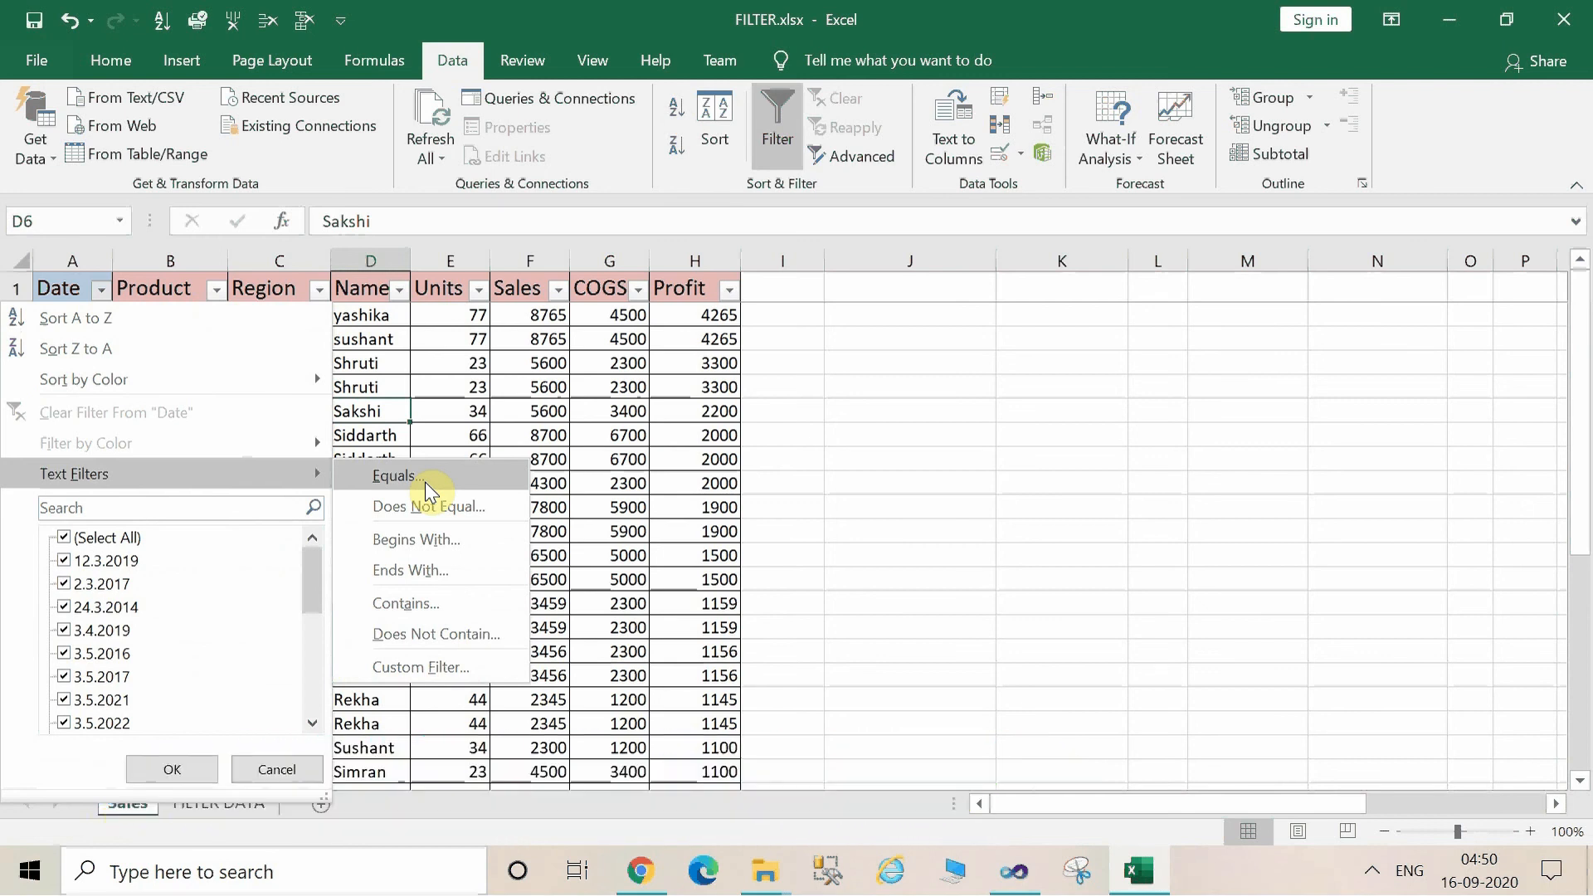
{"action": "left_click", "coordinate": [440, 539]}
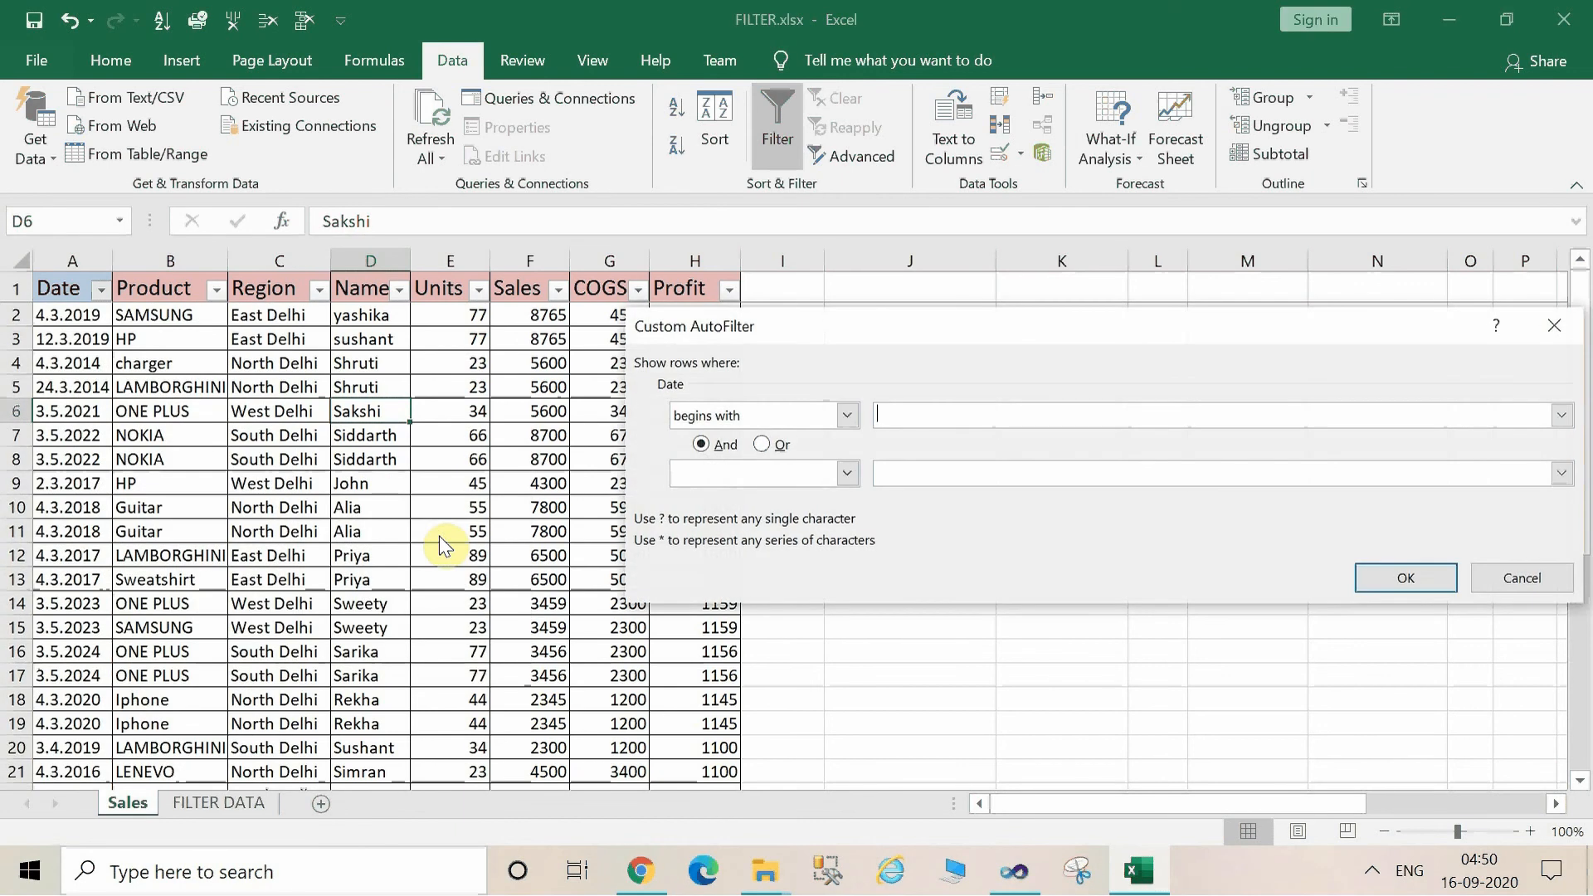
{"action": "type", "text": "2019"}
{"action": "left_click", "coordinate": [1419, 578]}
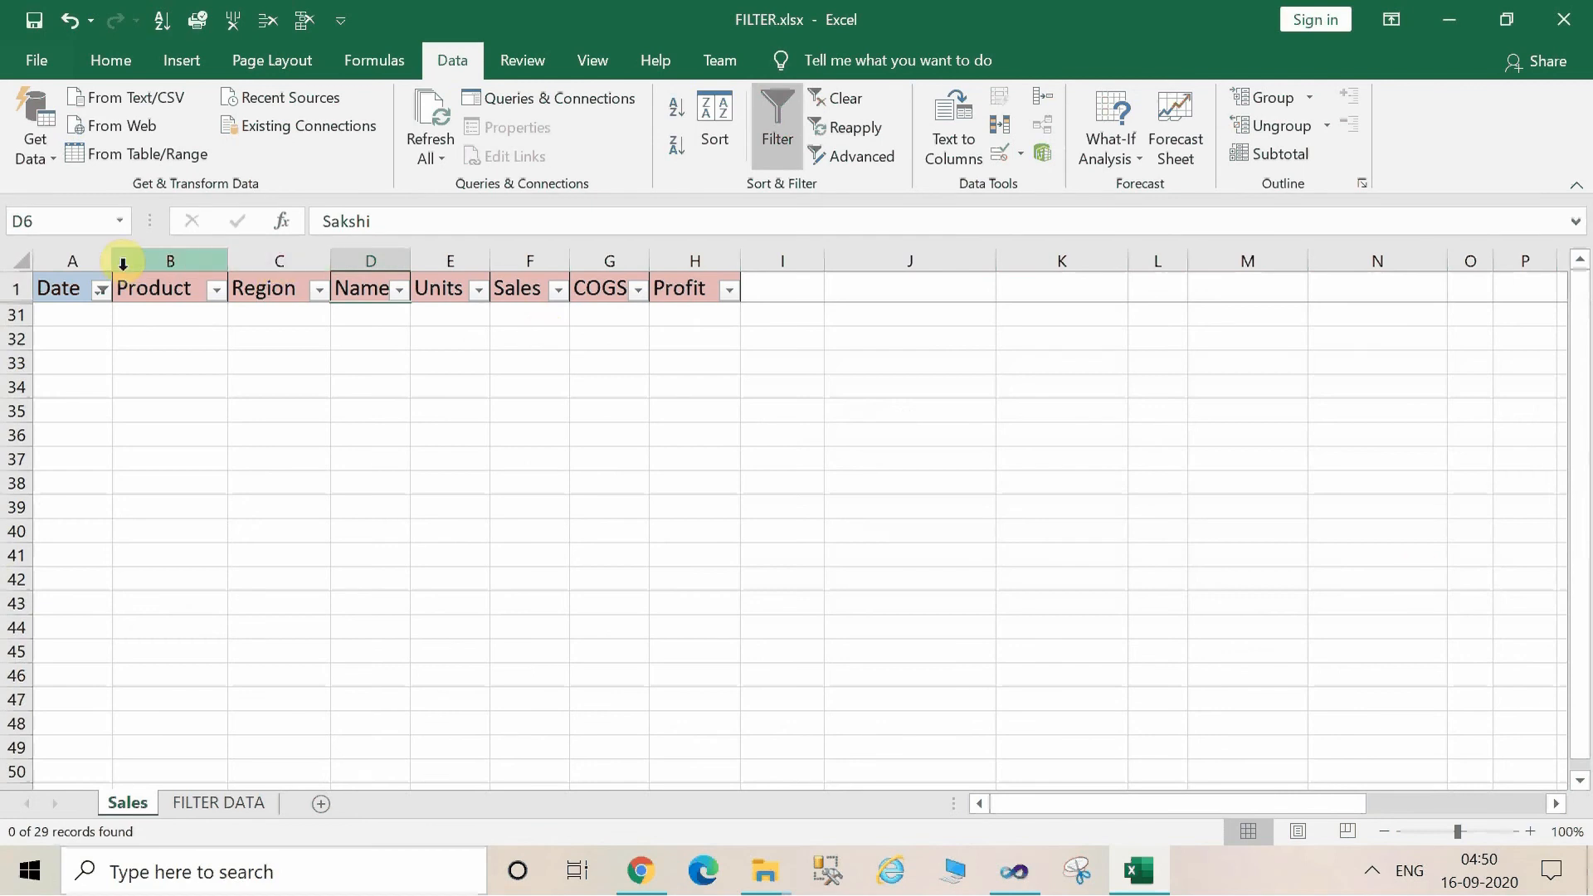
Clear the Date filter so the Sales table shows all records.
{"action": "left_click", "coordinate": [846, 91]}
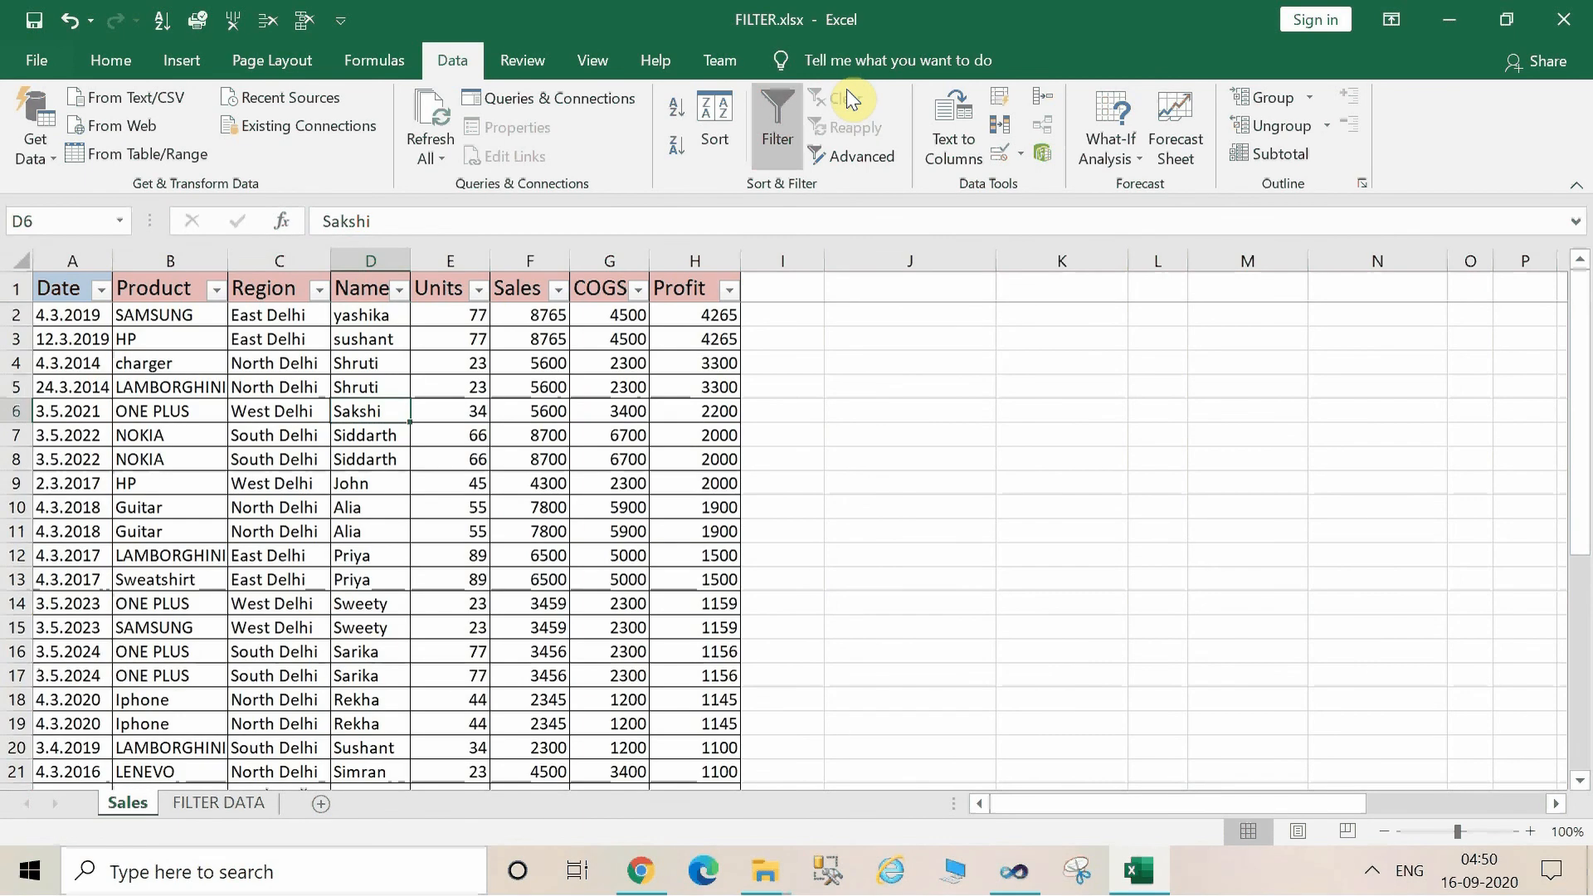
{"action": "left_click", "coordinate": [100, 292]}
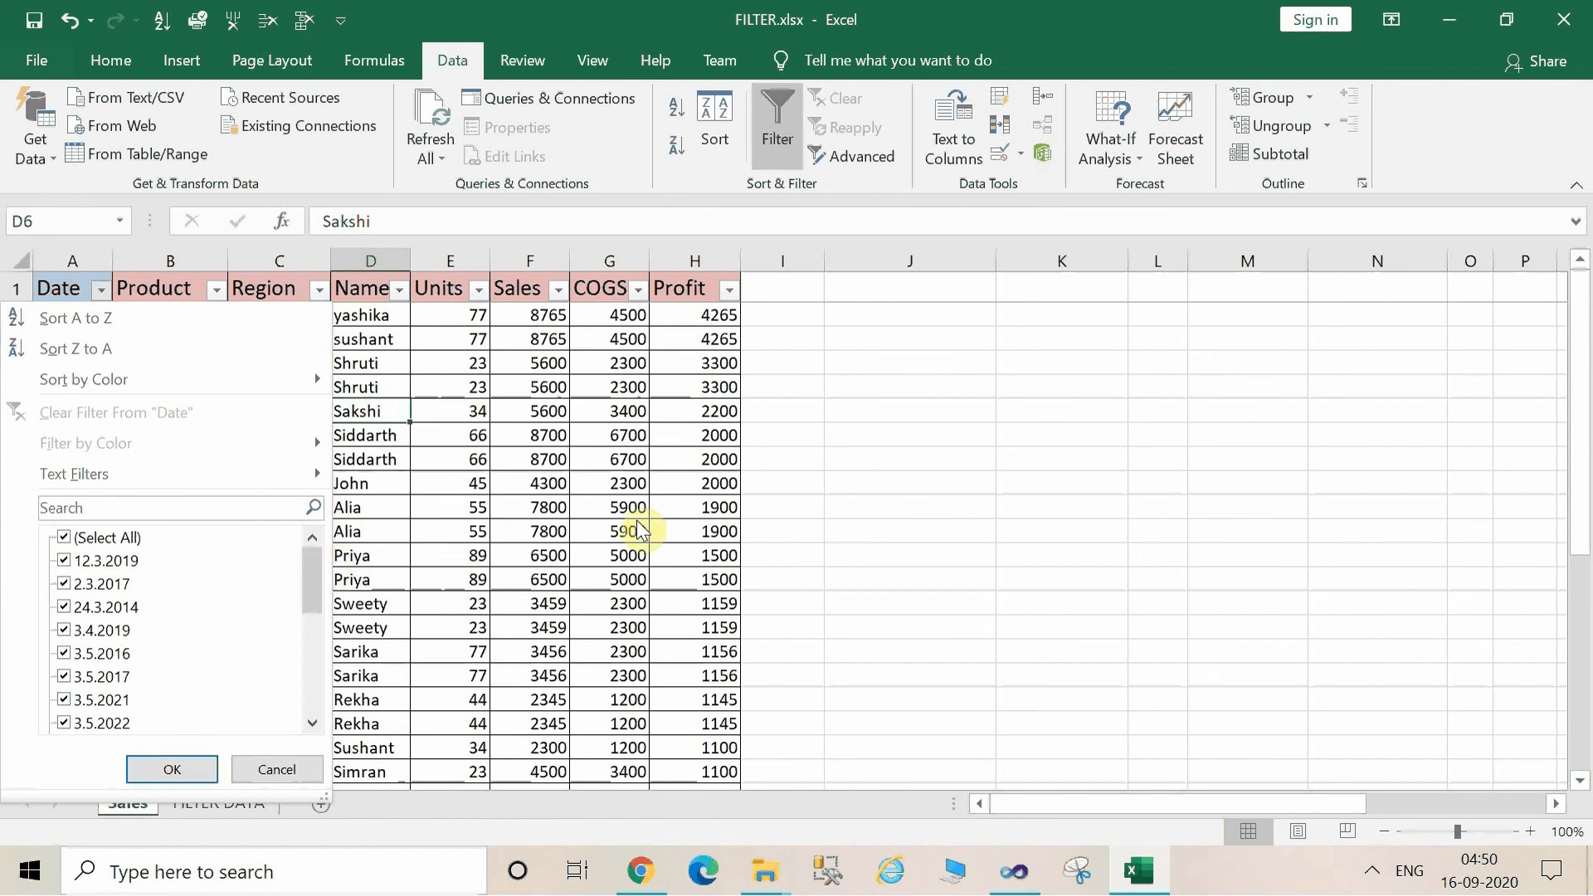
{"action": "left_click", "coordinate": [505, 500]}
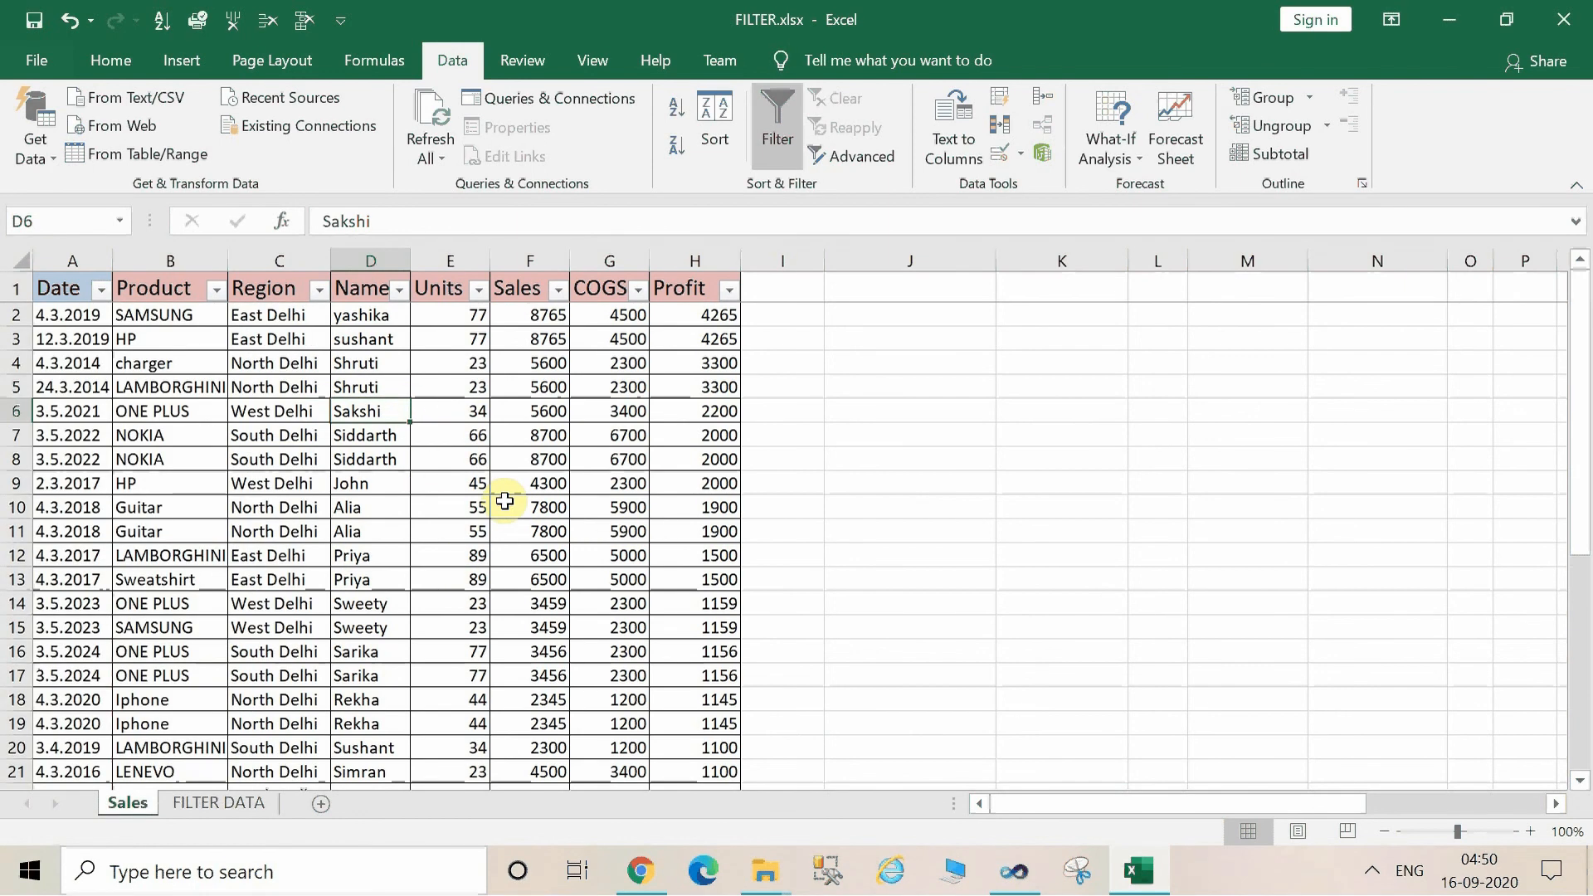